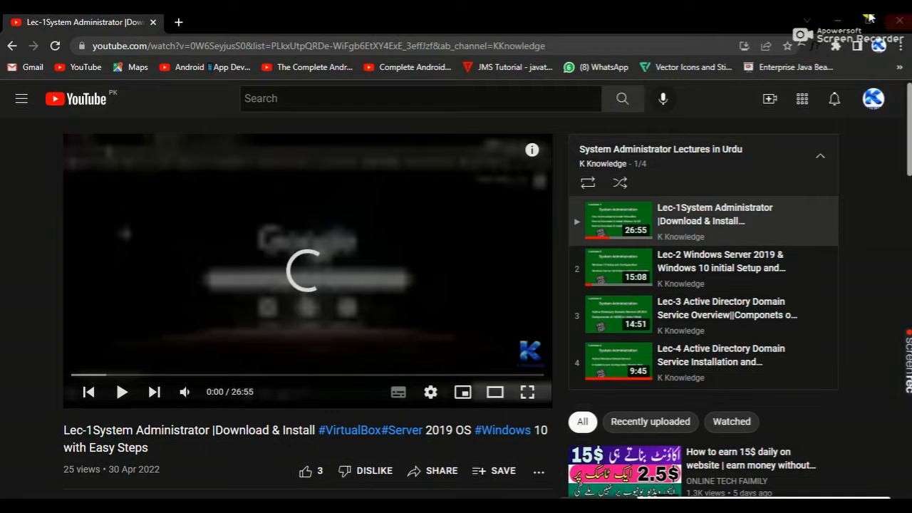
click(838, 21)
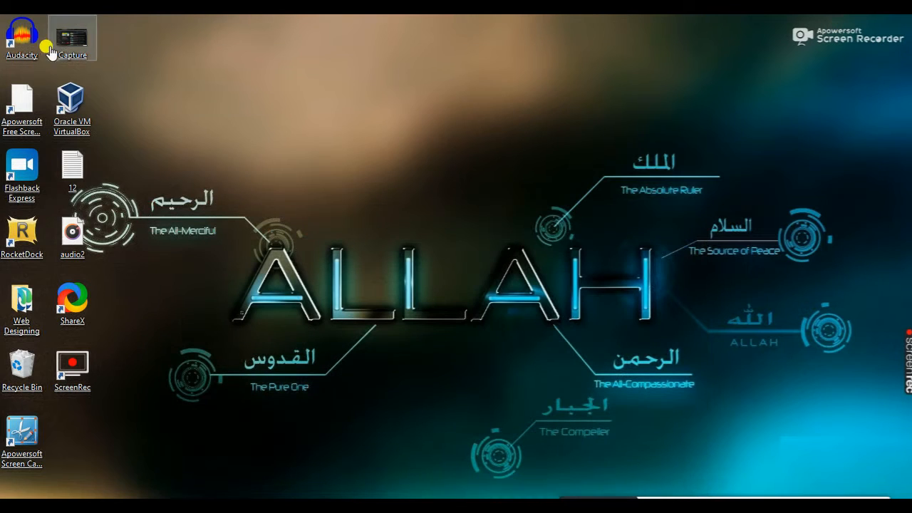
click(66, 113)
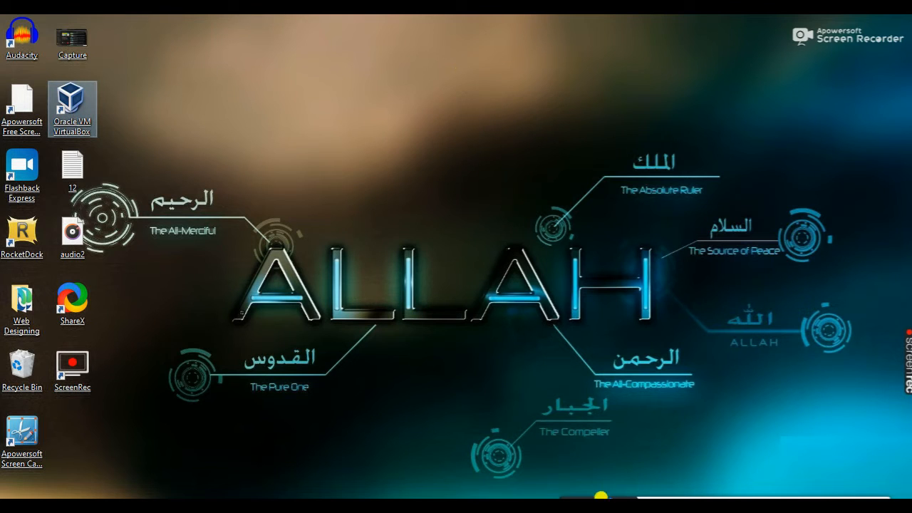
key(alt+Tab)
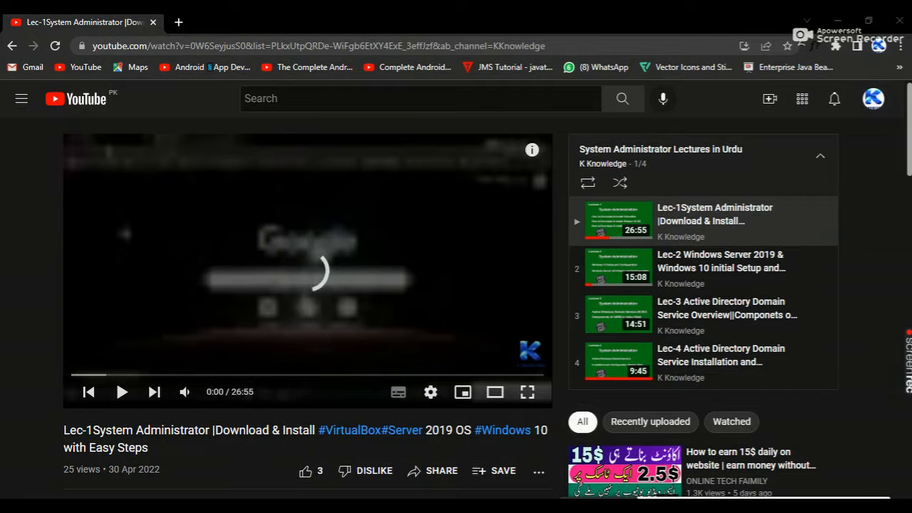
Sketch a server box with a small mark inside on a blank white canvas and handwrite "ADDS" and "DC" on either side of it
key(super)
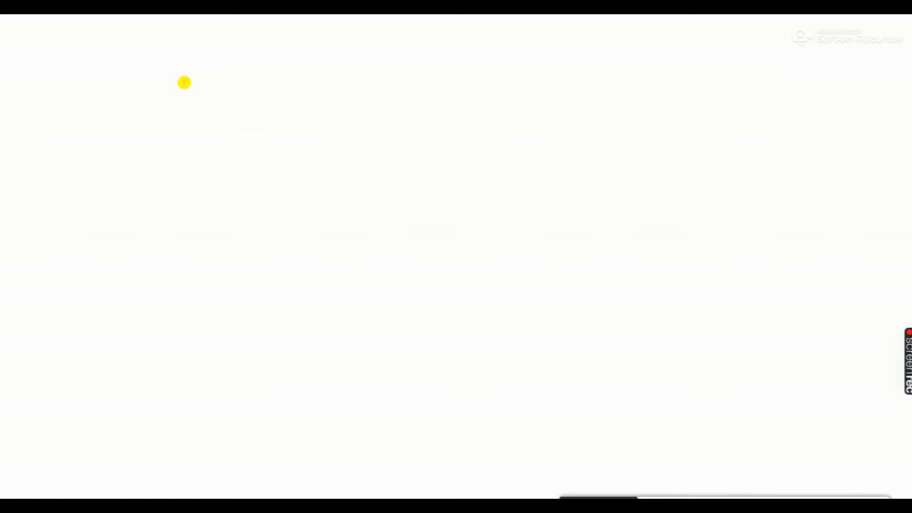
drag(171, 64, 176, 146)
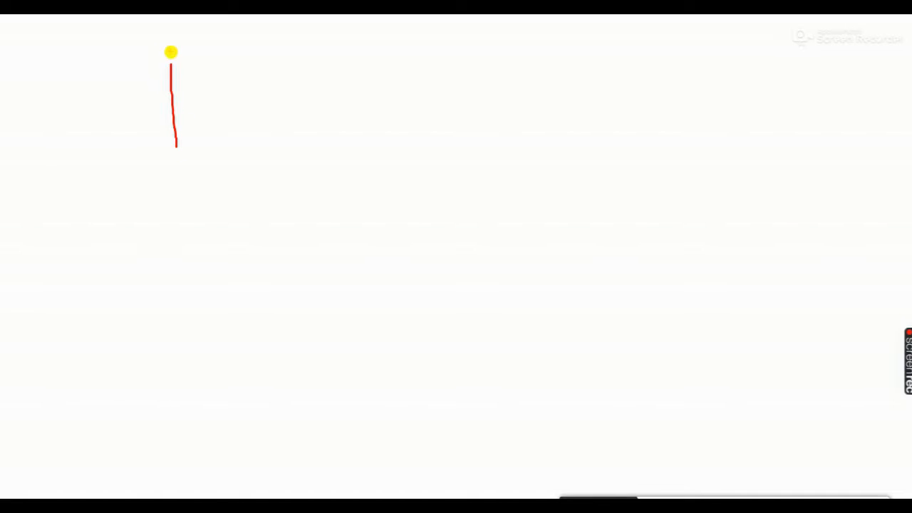
mouse_move(171, 69)
mouse_down()
mouse_move(242, 68)
mouse_move(222, 164)
mouse_move(169, 114)
mouse_up()
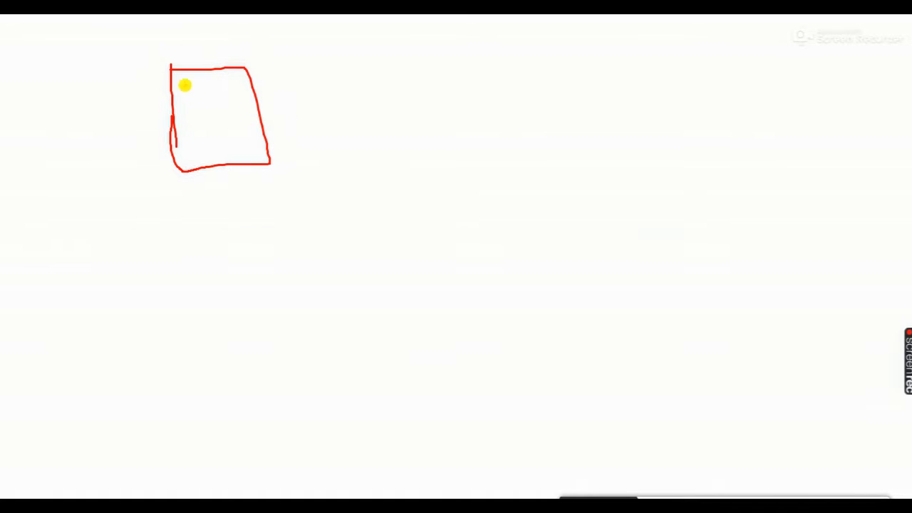
mouse_move(191, 104)
mouse_down()
mouse_move(191, 115)
mouse_move(199, 106)
mouse_move(203, 115)
mouse_up()
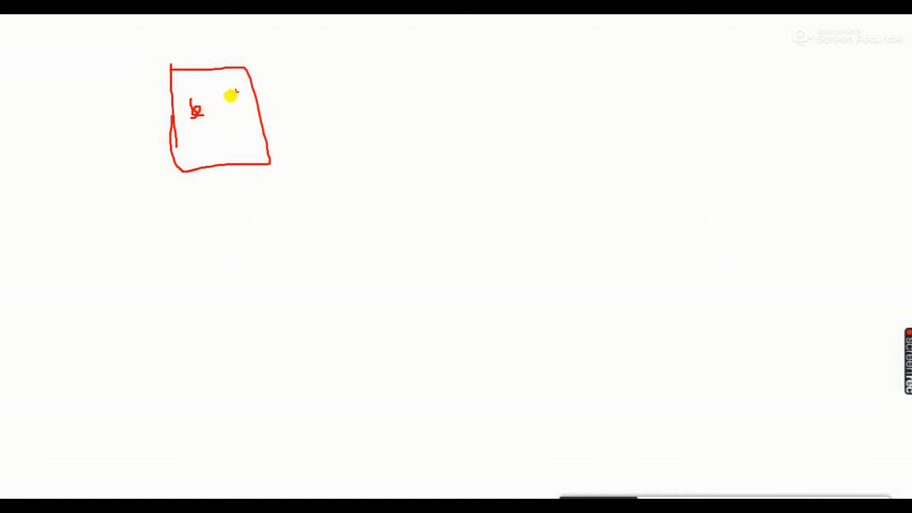
mouse_move(338, 106)
mouse_down()
mouse_move(334, 146)
mouse_move(374, 137)
mouse_move(376, 115)
mouse_move(400, 118)
mouse_move(403, 128)
mouse_up()
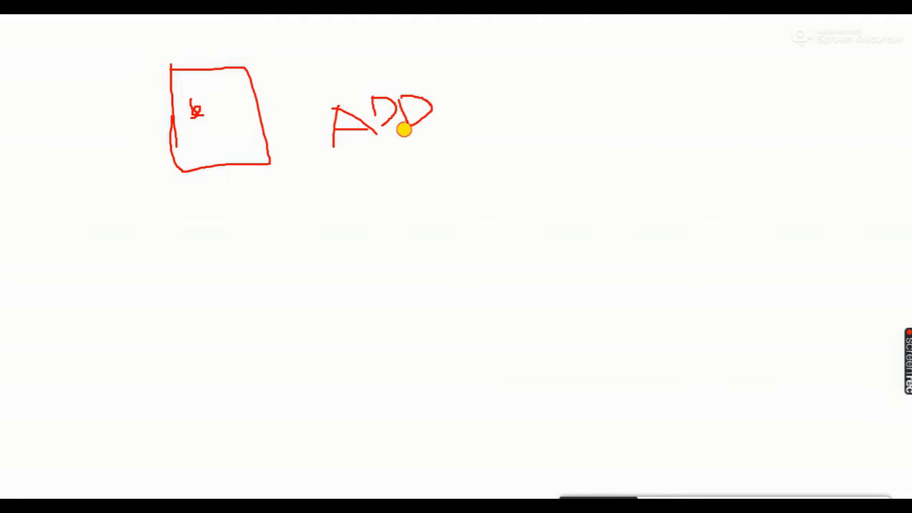
drag(451, 84, 440, 113)
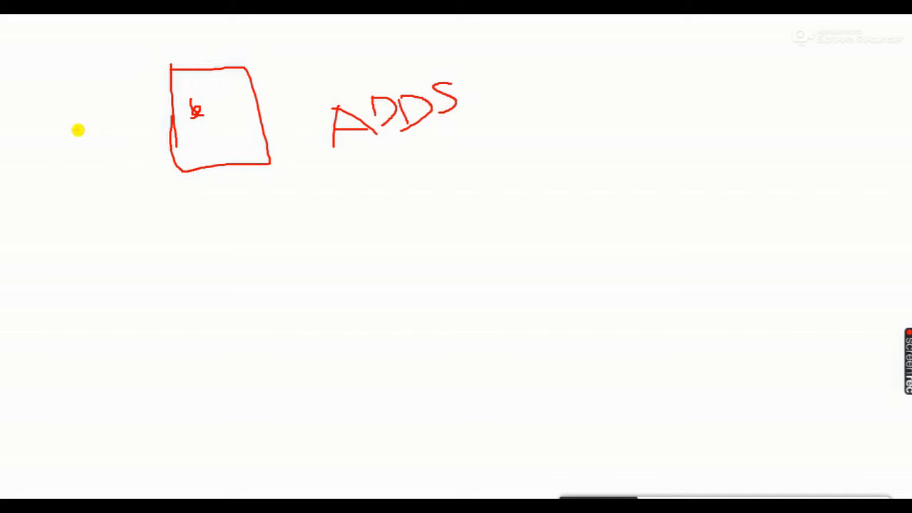
mouse_move(65, 130)
mouse_down()
mouse_move(65, 163)
mouse_move(86, 143)
mouse_move(67, 161)
mouse_up()
mouse_move(107, 130)
mouse_down()
mouse_move(87, 143)
mouse_move(118, 148)
mouse_up()
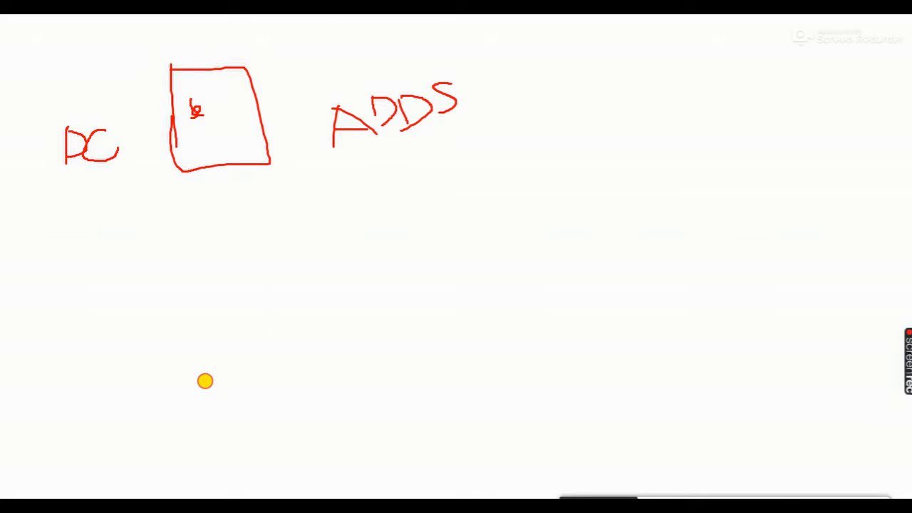
Sketch a client computer with a screen and a base below the server box
mouse_move(204, 379)
mouse_down()
mouse_move(203, 446)
mouse_move(280, 368)
mouse_move(241, 461)
mouse_move(175, 451)
mouse_up()
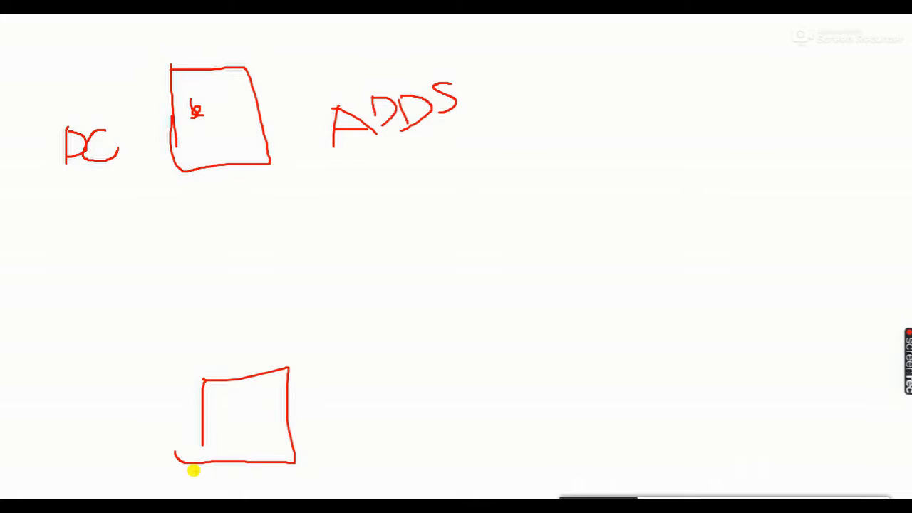
mouse_move(206, 480)
mouse_down()
mouse_move(206, 473)
mouse_move(300, 480)
mouse_move(203, 483)
mouse_up()
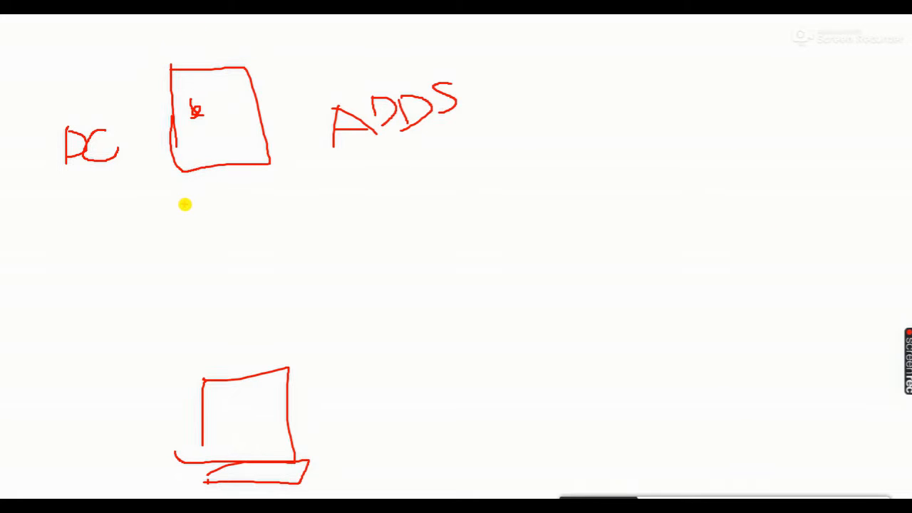
Add the text label "practice.com" directly under the server box
click(185, 205)
text(p)
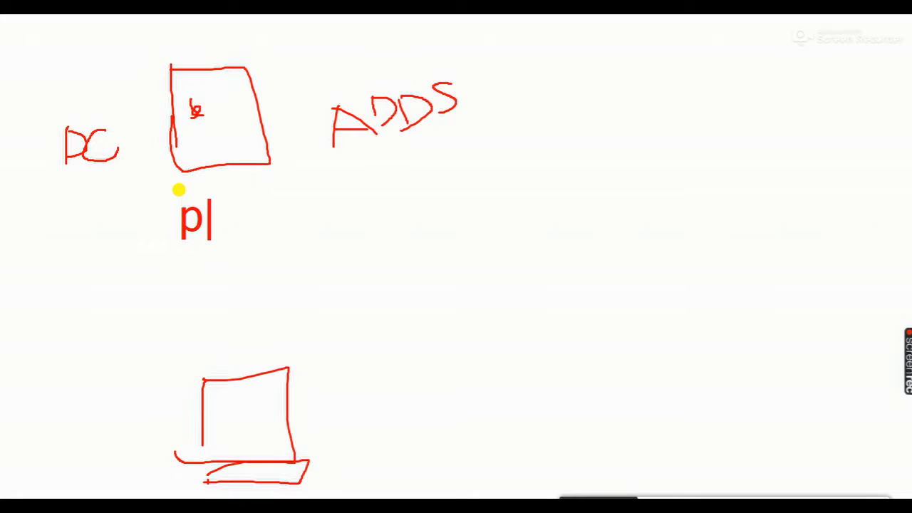
text(ract)
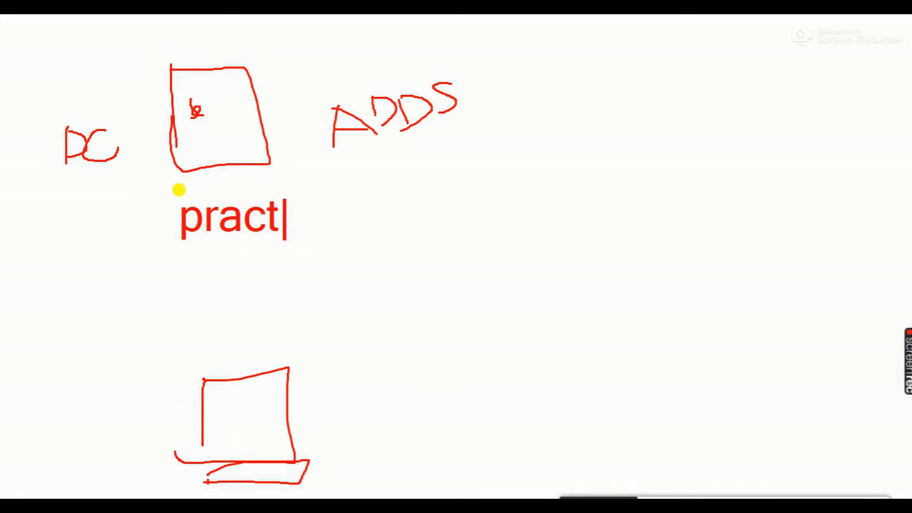
text(ice.com)
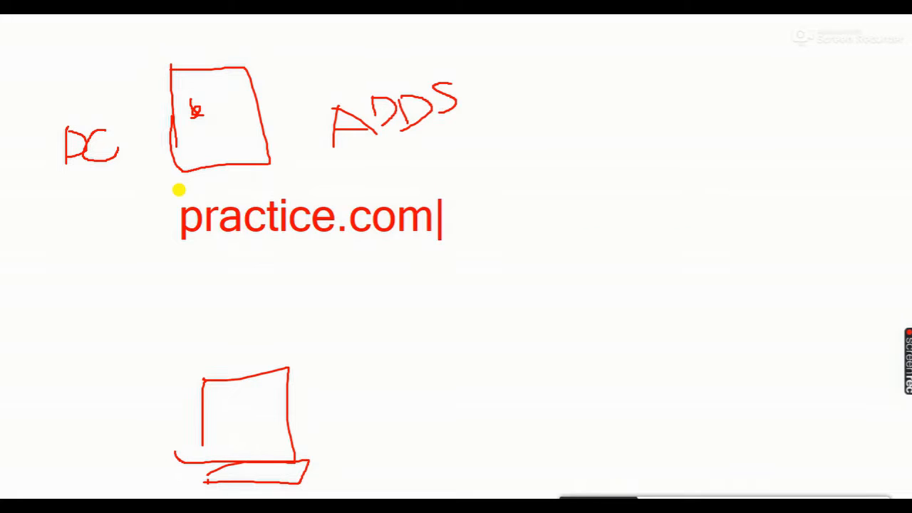
key(Escape)
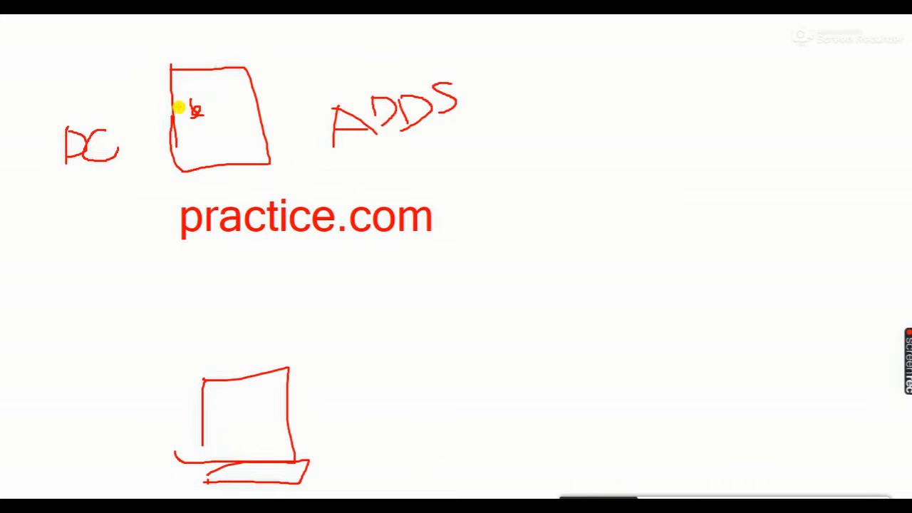
Draw a circle beside the client computer and add the text label "pc1.practice.com" beneath it
mouse_move(427, 364)
mouse_down()
mouse_move(483, 391)
mouse_move(397, 391)
mouse_up()
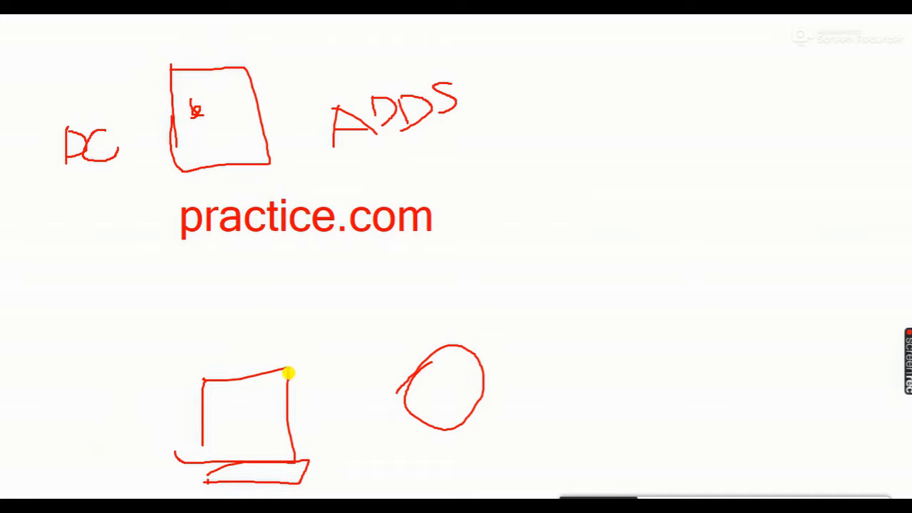
click(377, 448)
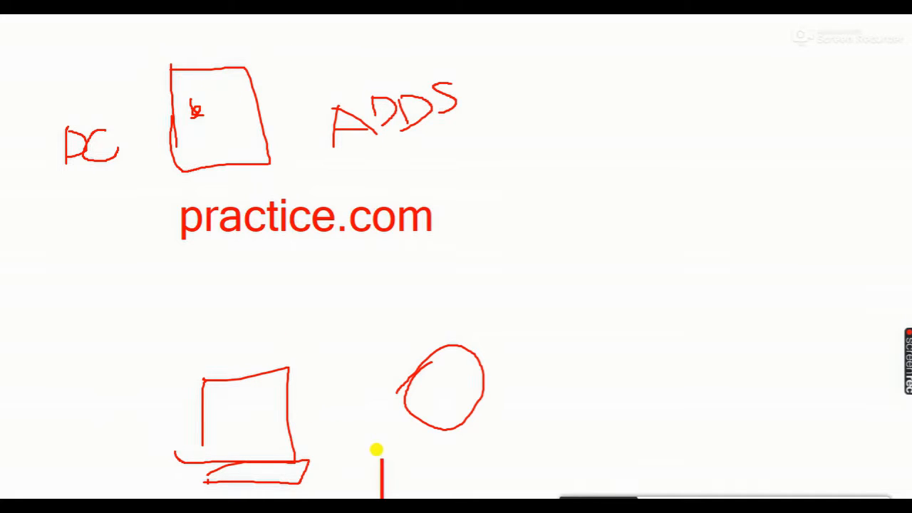
text(pc11)
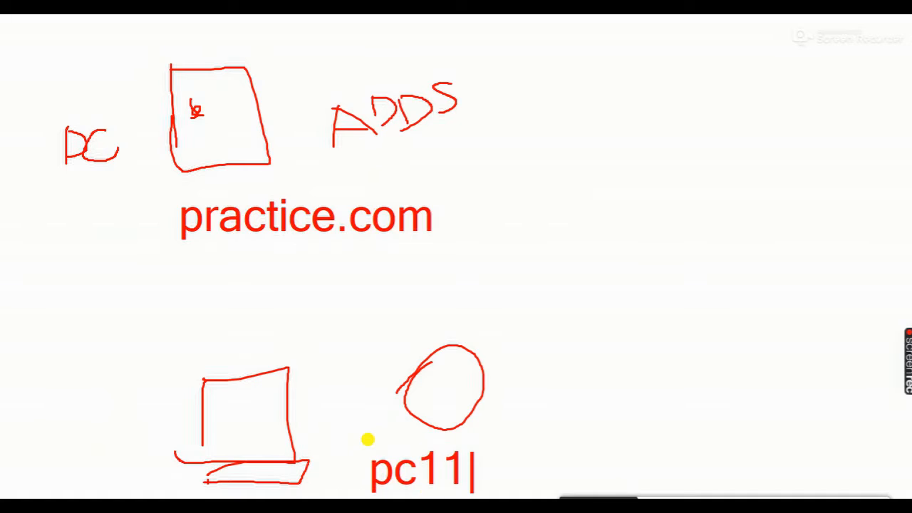
key(BackSpace)
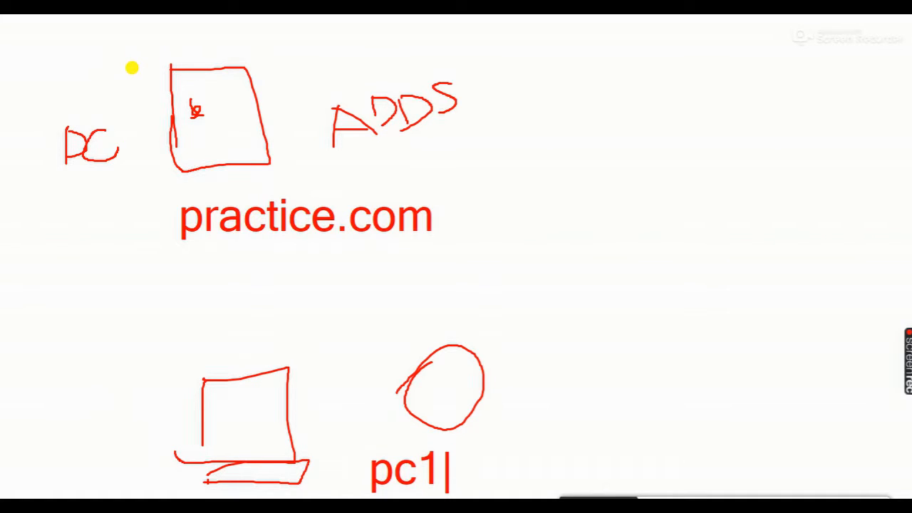
text(.)
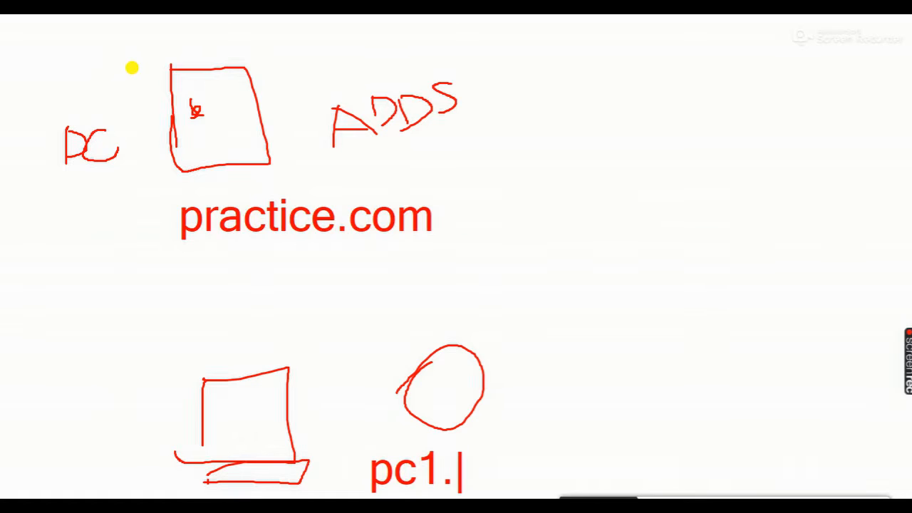
text(pract)
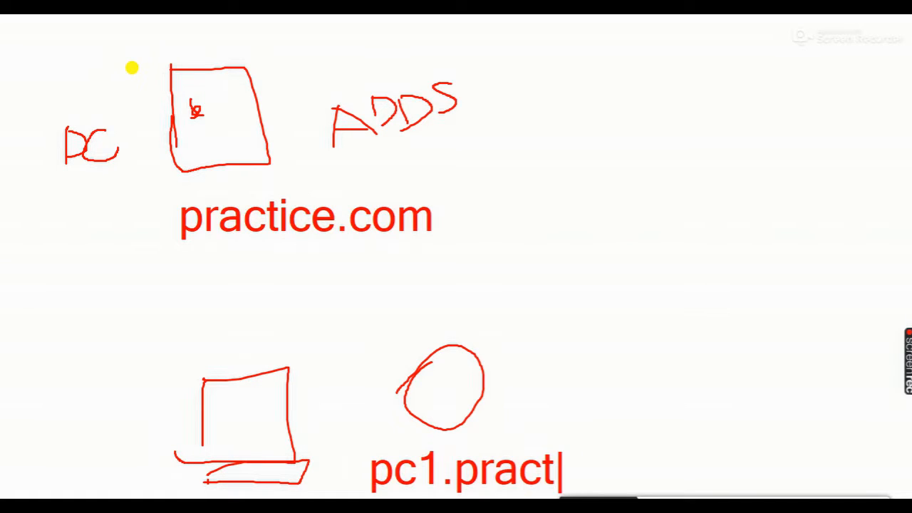
text(ice)
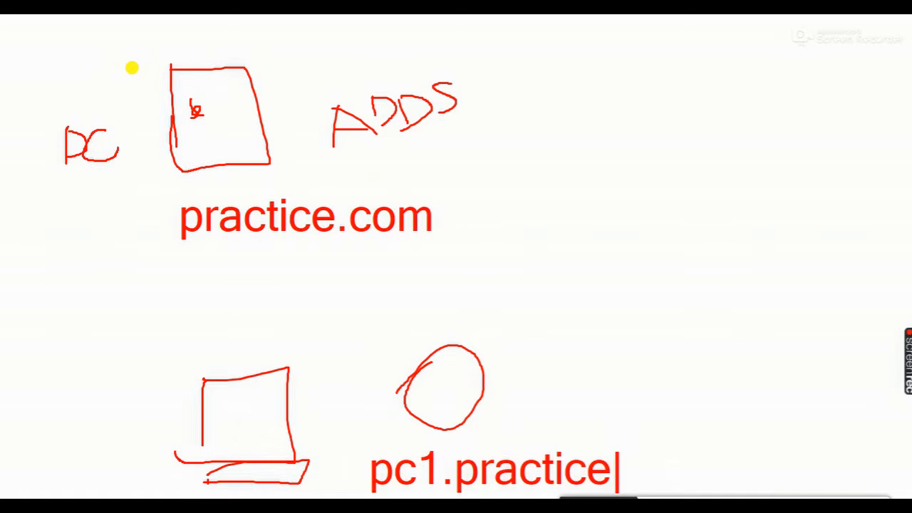
text(.com)
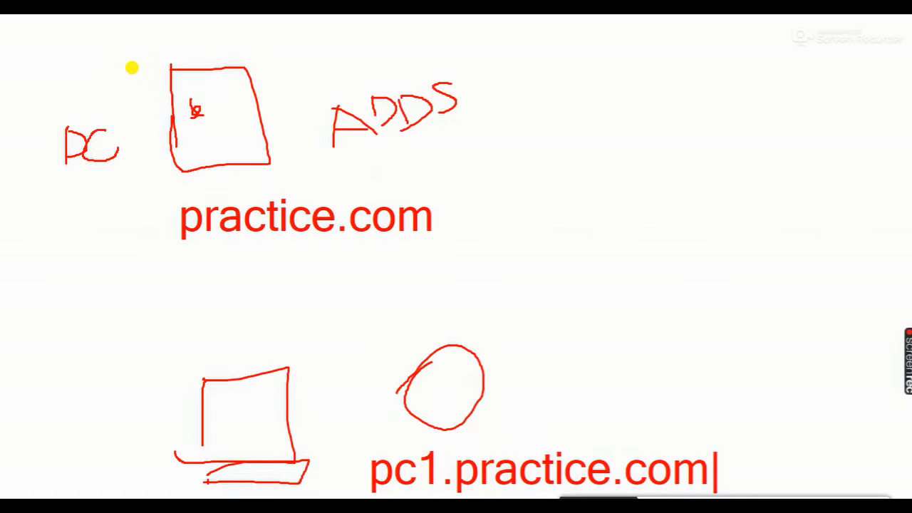
key(Escape)
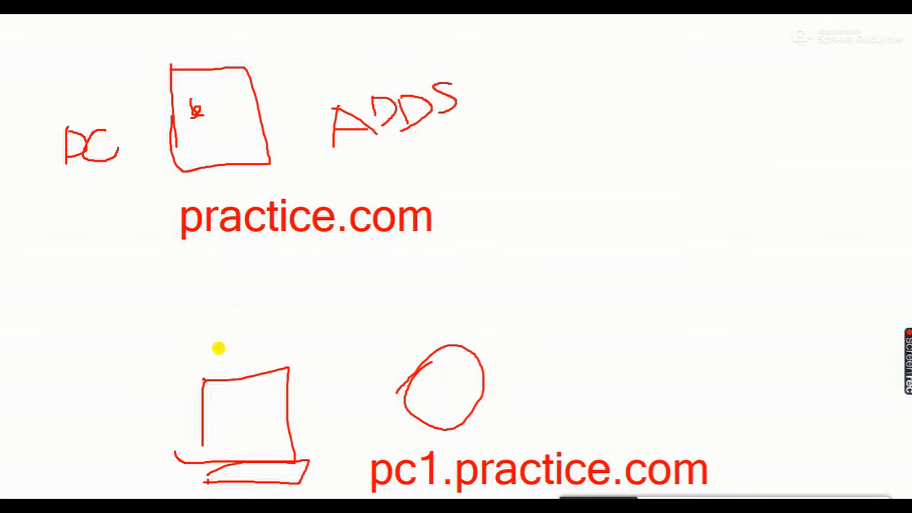
Draw a line from the client computer up to the server box
mouse_move(214, 364)
mouse_down()
mouse_move(141, 159)
mouse_move(145, 143)
mouse_move(164, 144)
mouse_move(151, 170)
mouse_up()
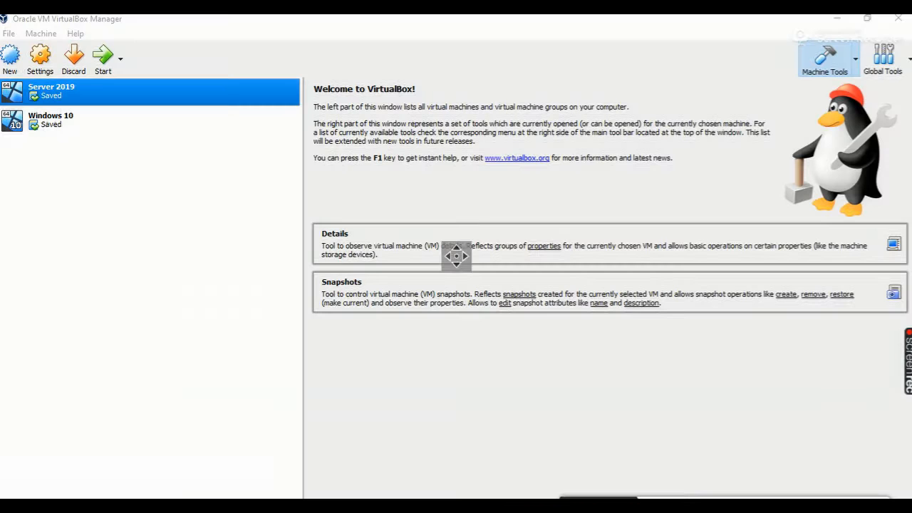
Start the Windows 10 virtual machine in Oracle VM VirtualBox Manager
click(64, 122)
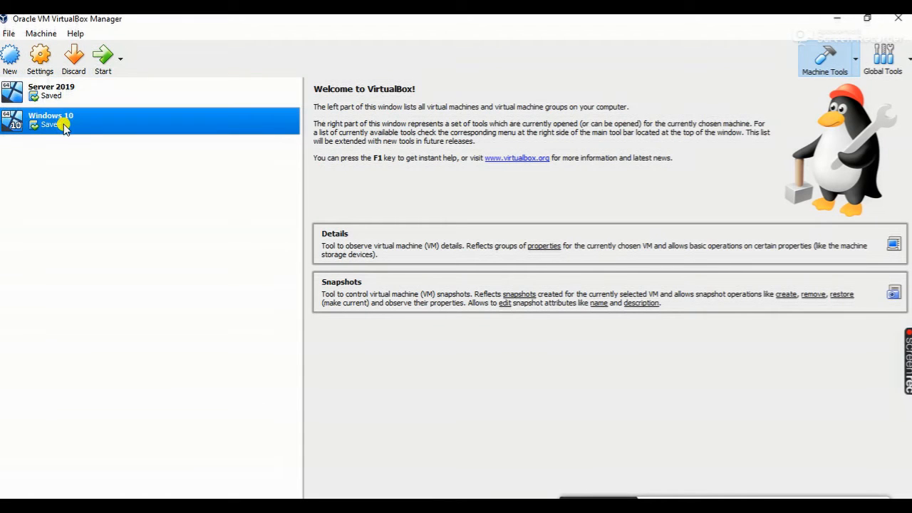
click(102, 58)
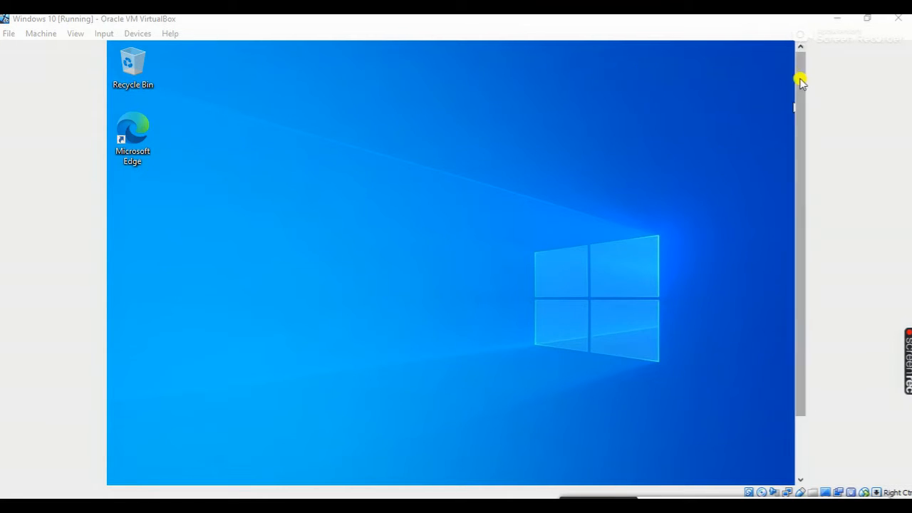
Search for "this pc" inside the Windows 10 virtual machine and open This PC
drag(802, 78, 803, 240)
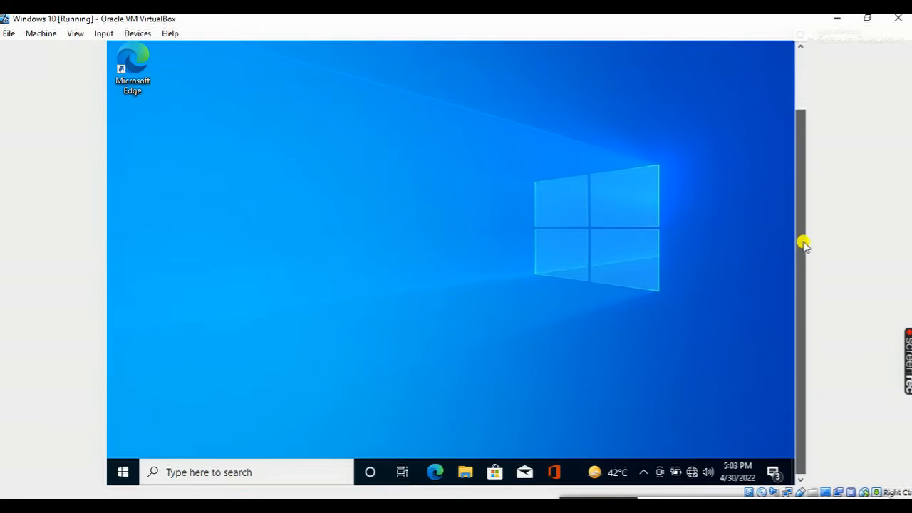
click(123, 472)
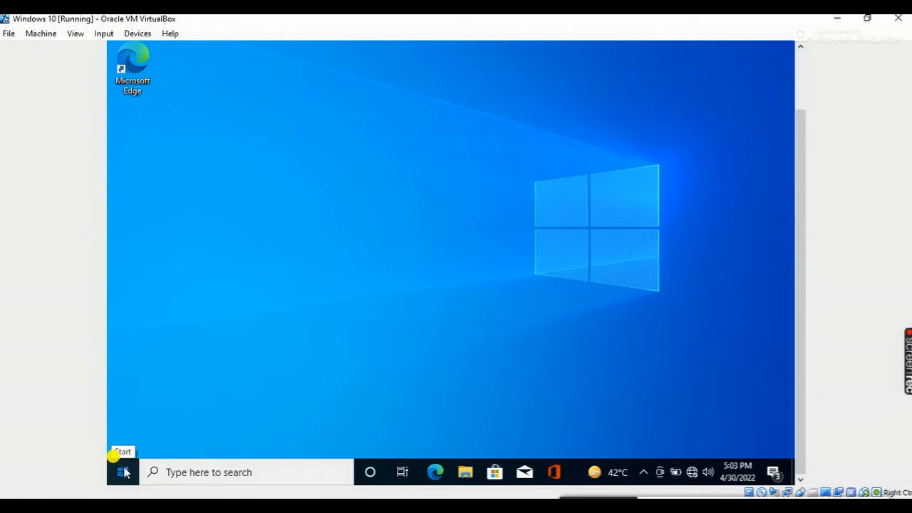
click(166, 471)
text(th)
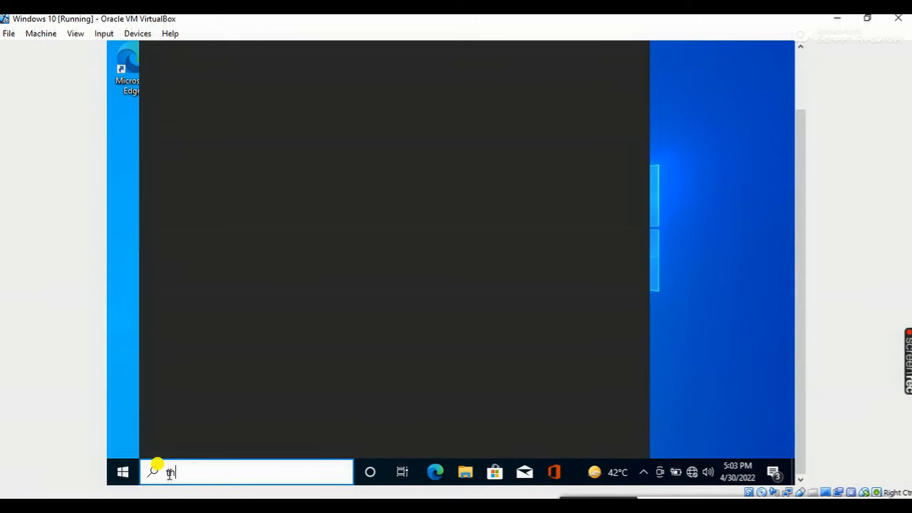
text(is )
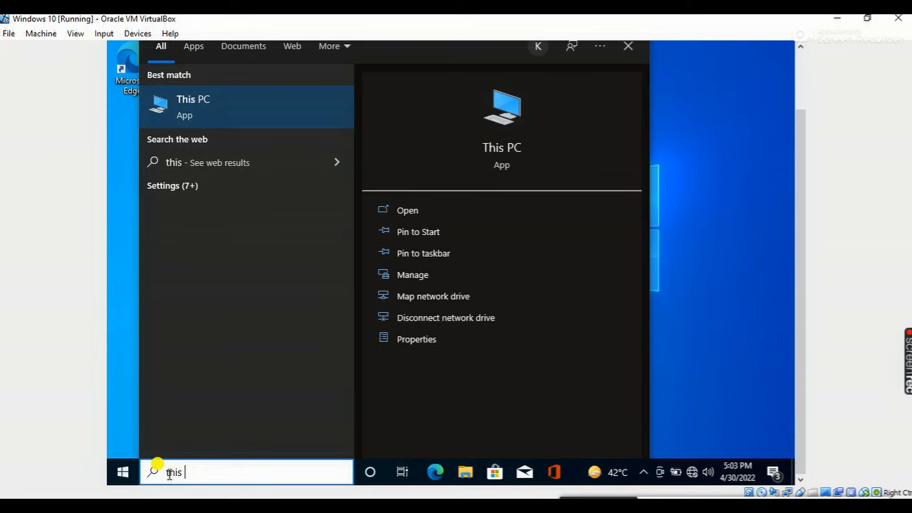
text(pc)
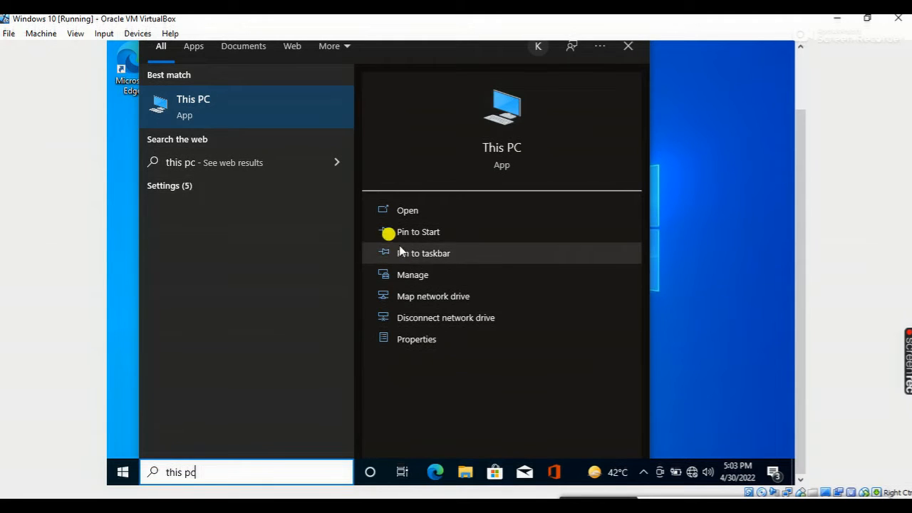
click(400, 213)
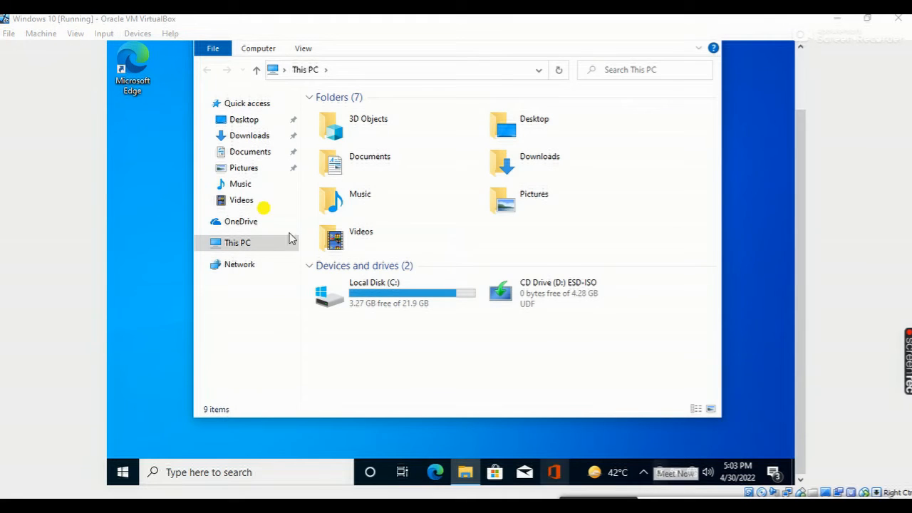
Open the properties of This PC, check the Windows edition under Windows specifications, and close the About page
right_click(230, 242)
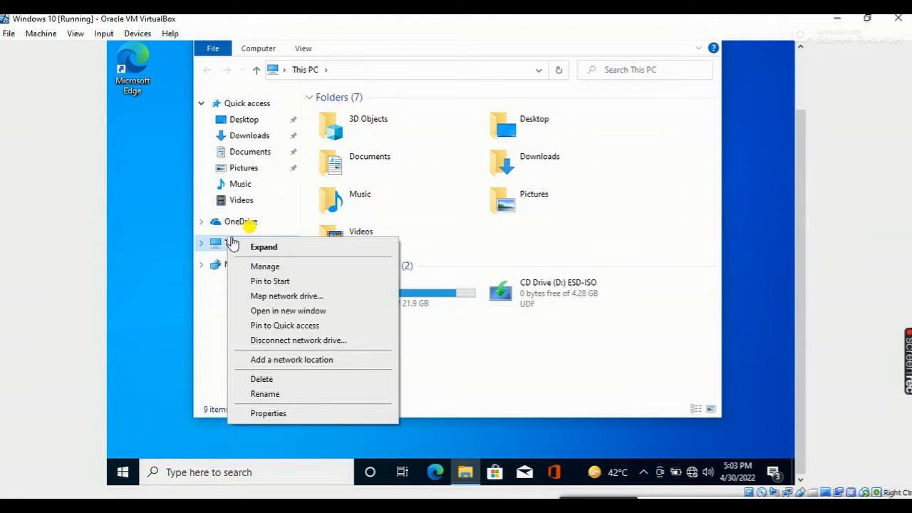
click(300, 414)
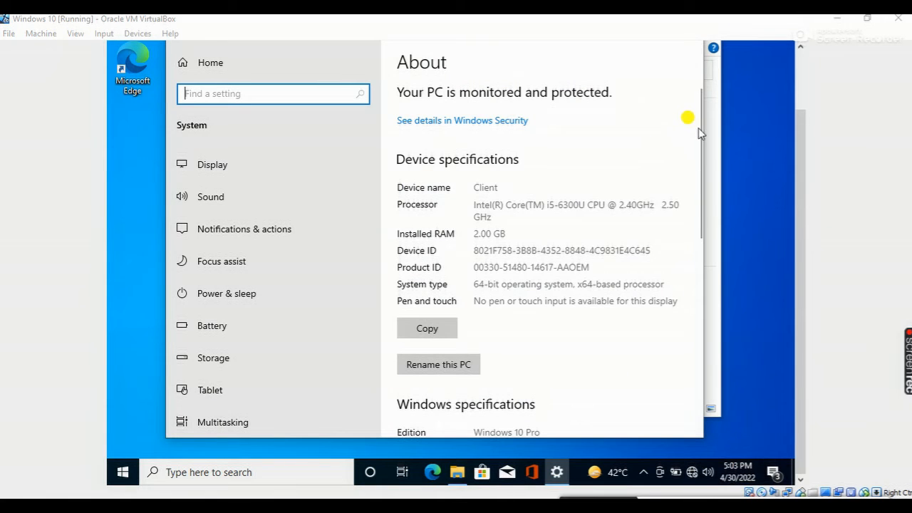
drag(705, 125, 700, 187)
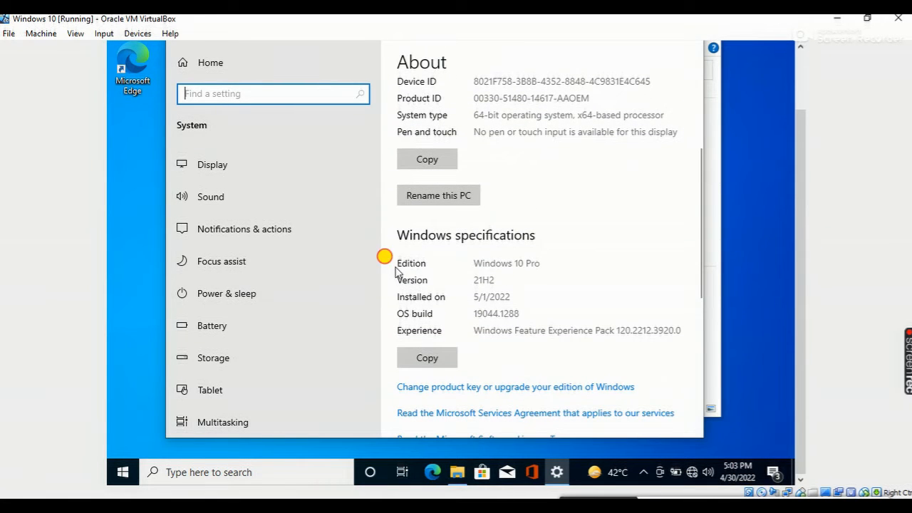
drag(473, 263, 556, 261)
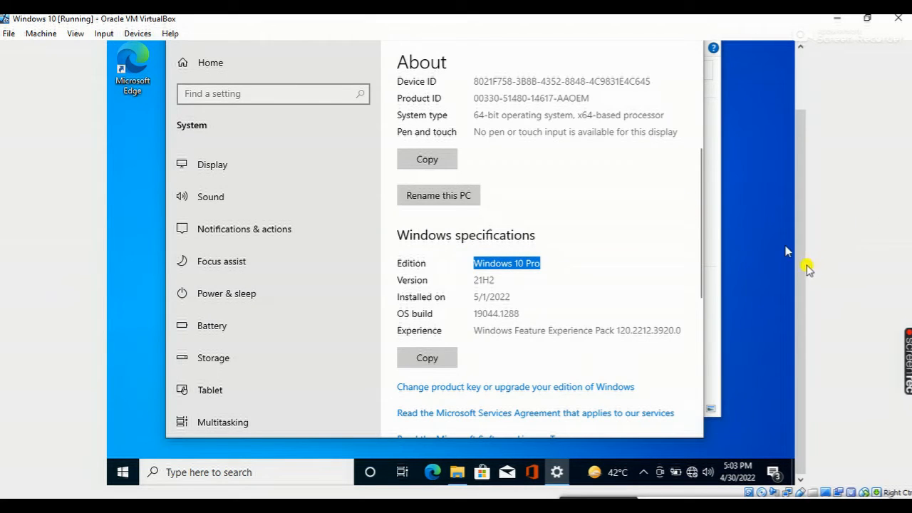
scroll(808, 265, up, 2)
click(688, 95)
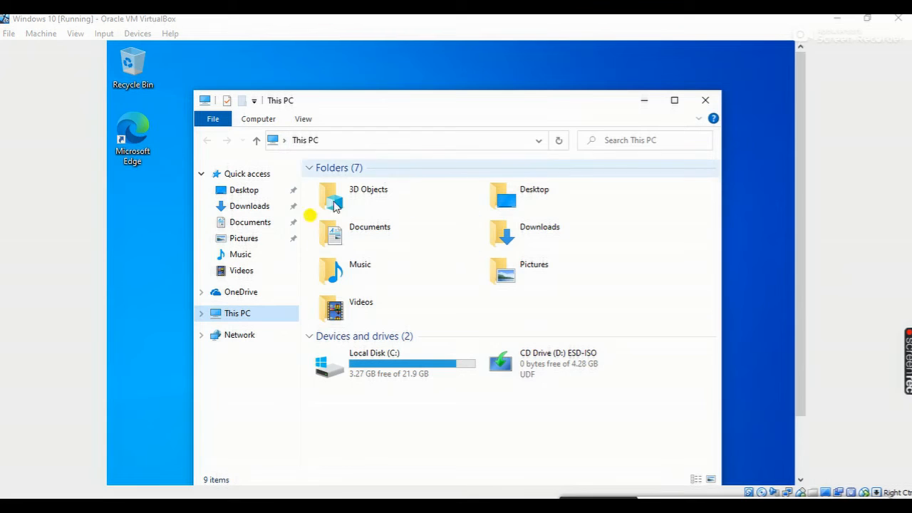
Open Computer Management for This PC and display the accounts in the Users folder of Local Users and Groups
right_click(235, 317)
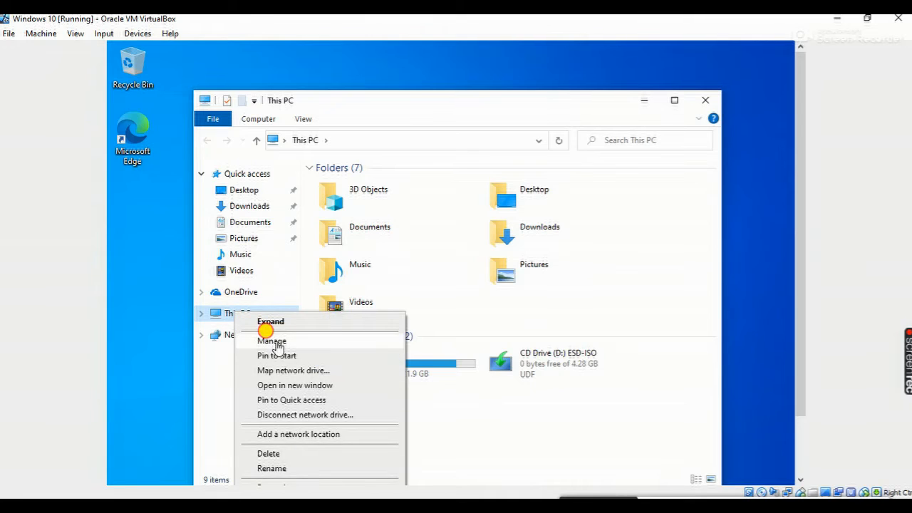
click(275, 342)
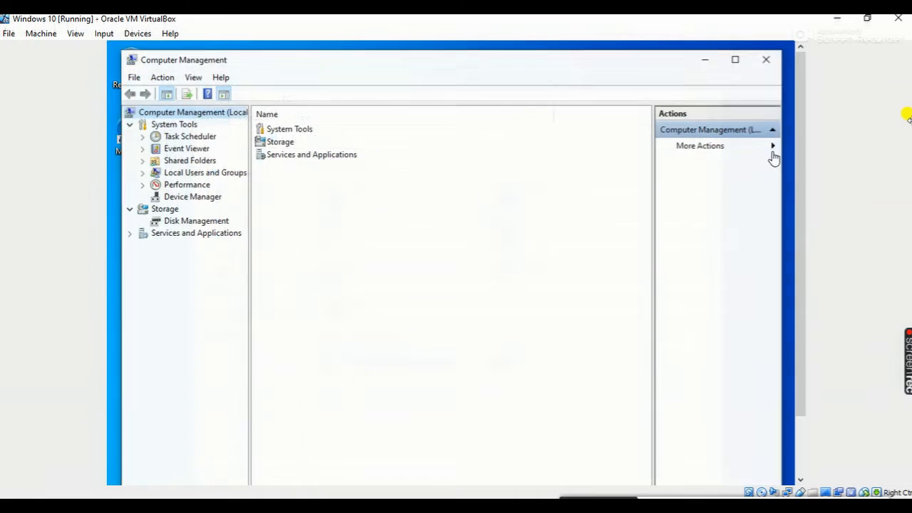
click(142, 173)
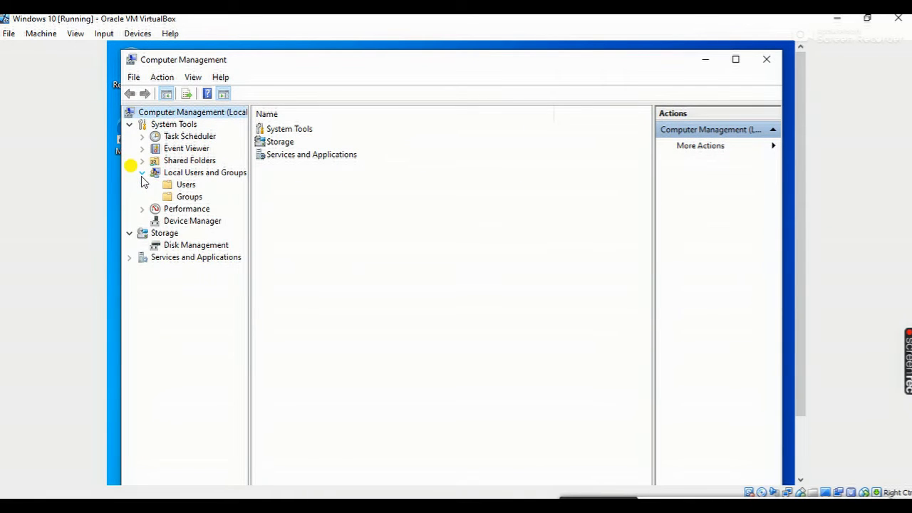
click(186, 185)
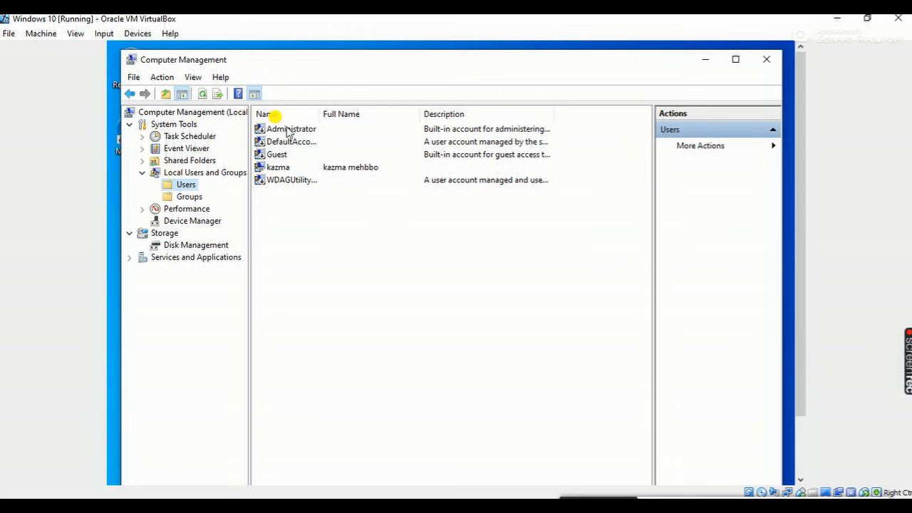
Check the group membership of the built-in Administrator account in its properties, then close the dialog
click(287, 131)
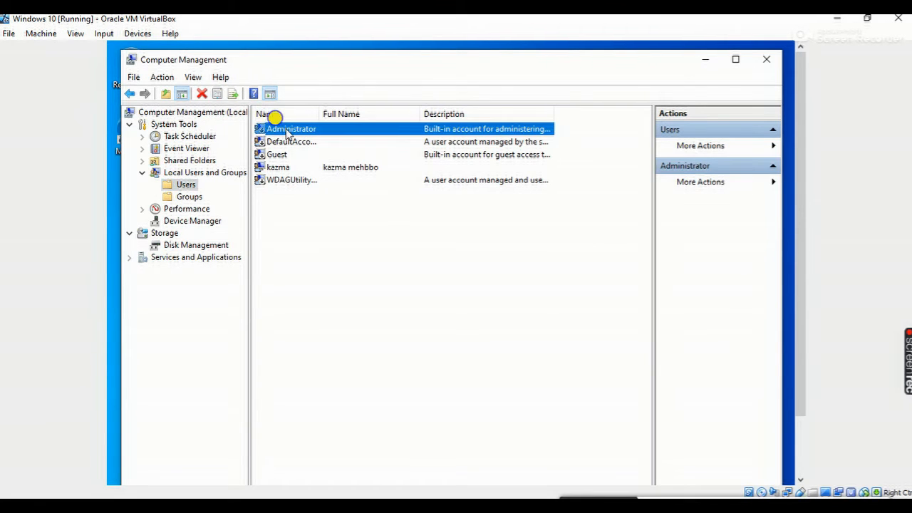
right_click(287, 129)
click(330, 212)
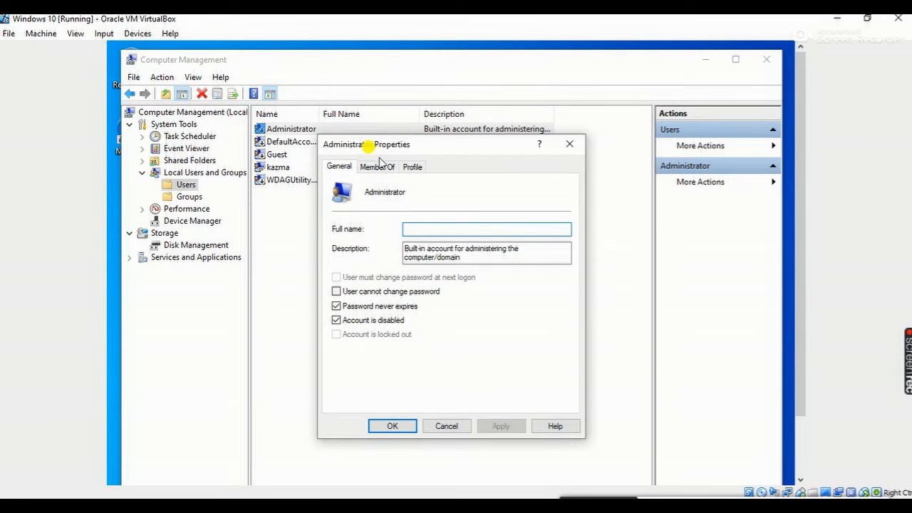
click(377, 167)
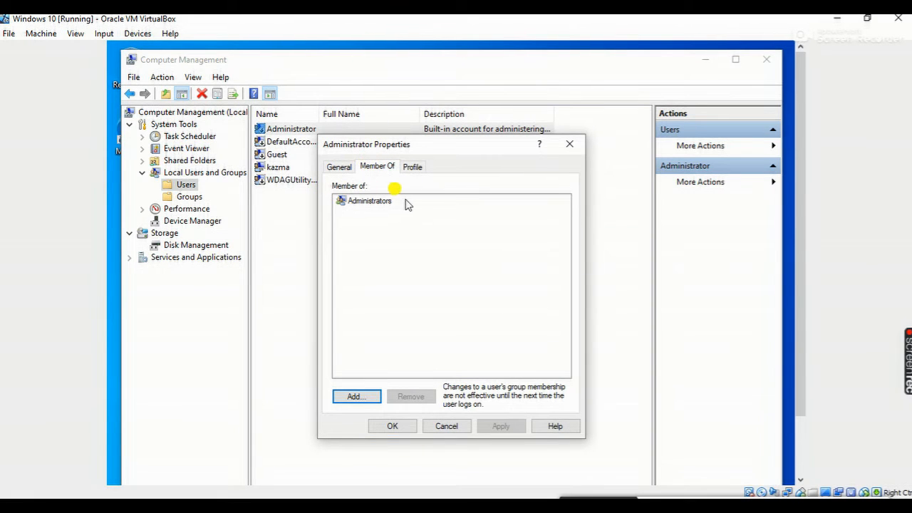
click(369, 201)
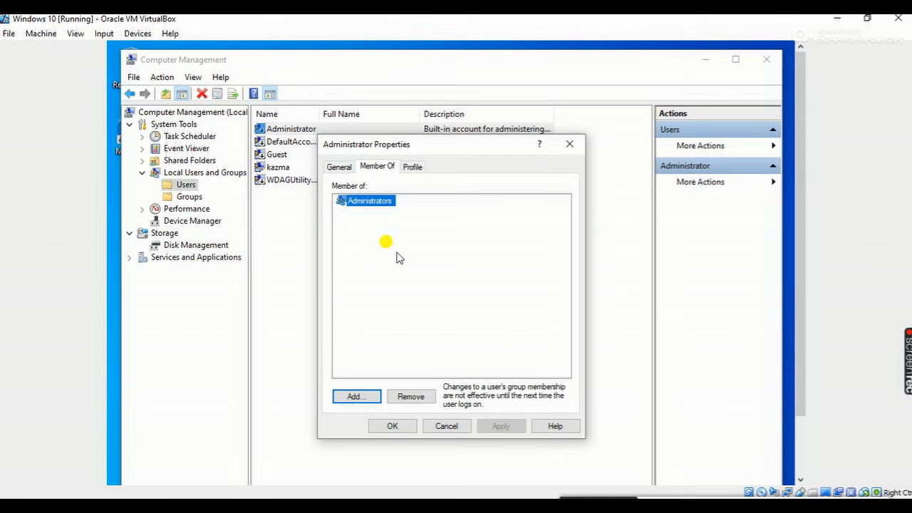
click(570, 144)
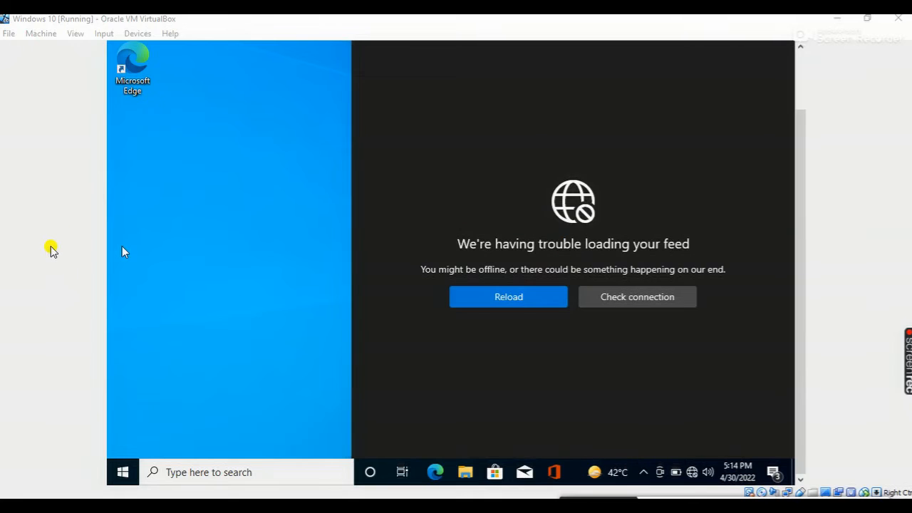
Dismiss the news feed, search for "contr" and open Control Panel
click(140, 298)
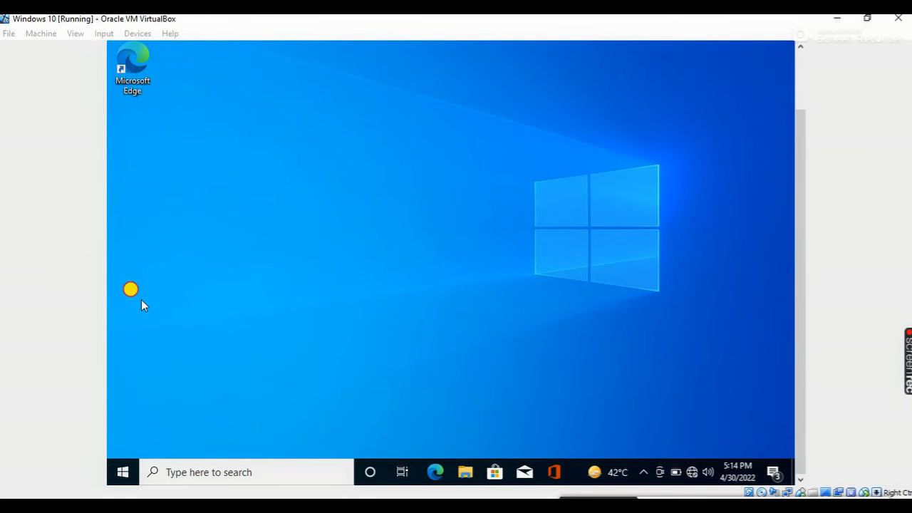
click(118, 475)
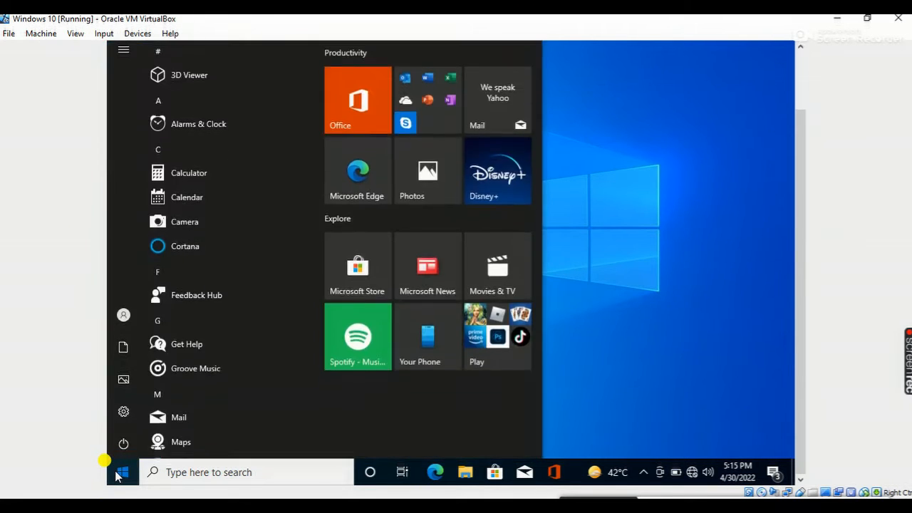
text(contr)
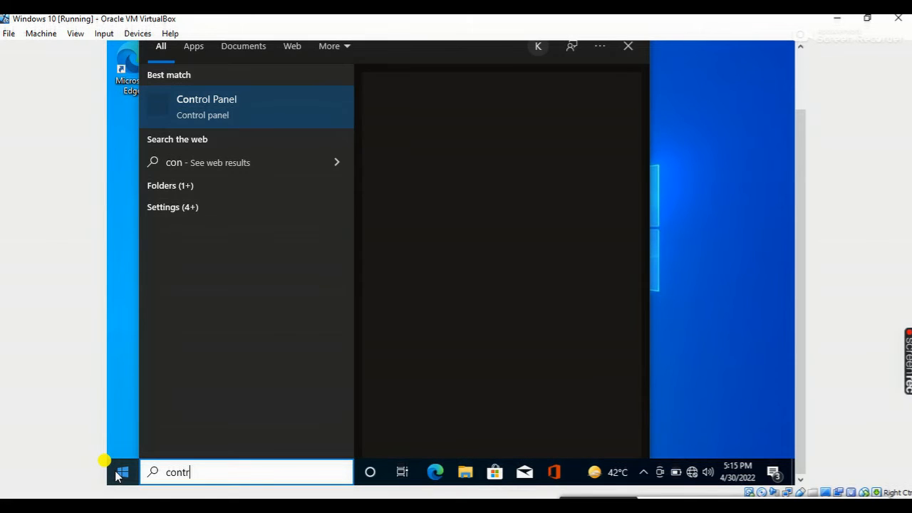
click(276, 105)
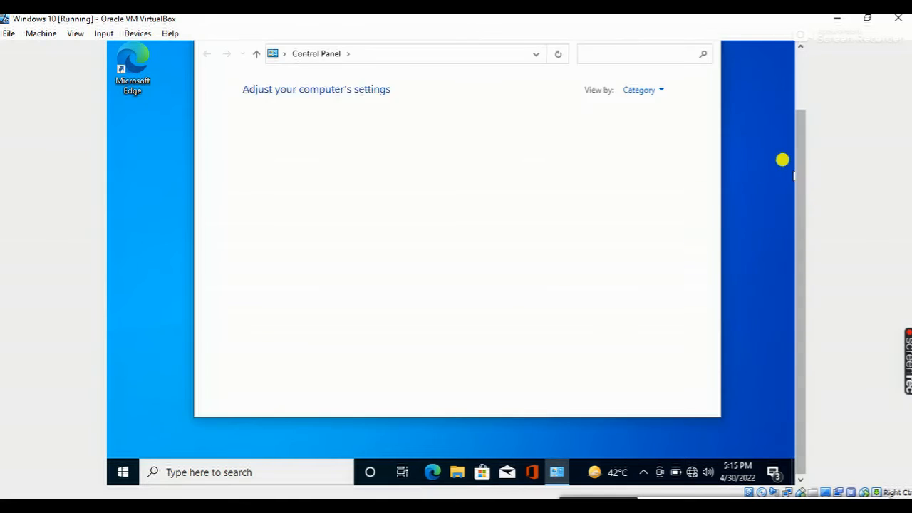
Open the adapter settings from the Network and Sharing Center under Network and Internet
drag(804, 185, 743, 133)
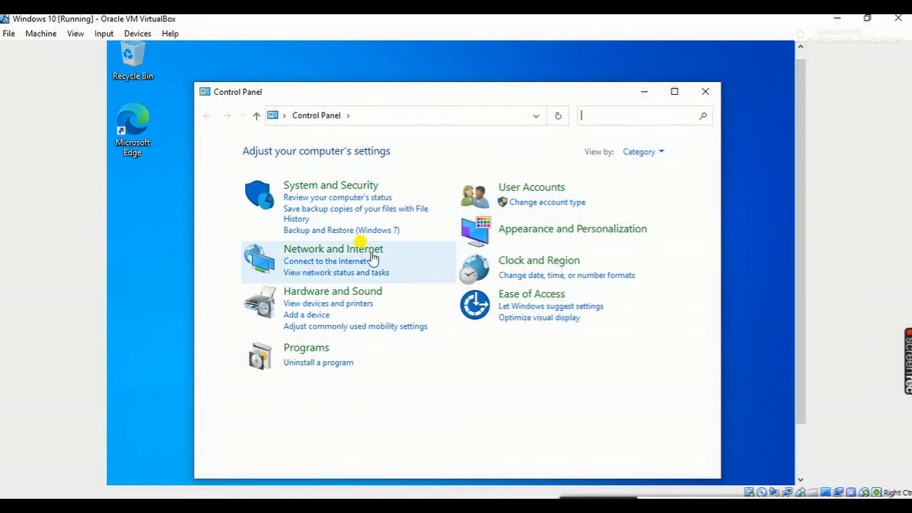
click(348, 250)
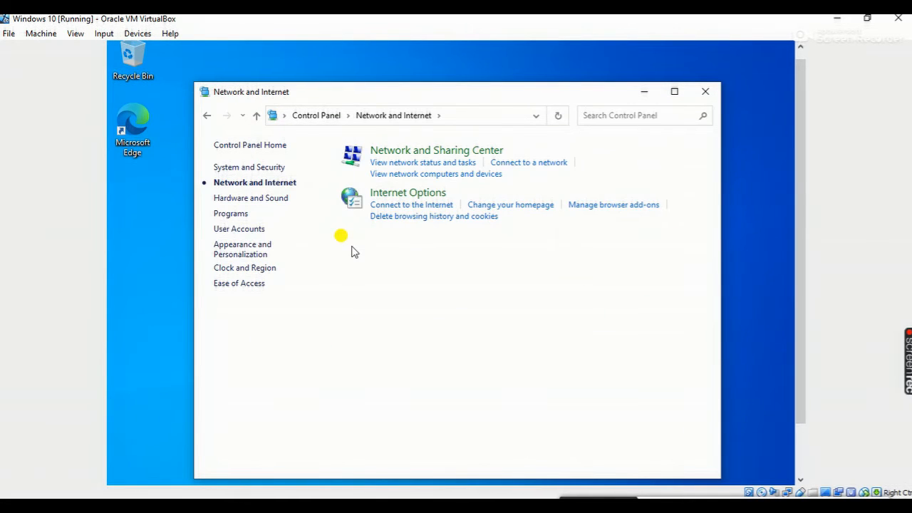
click(391, 150)
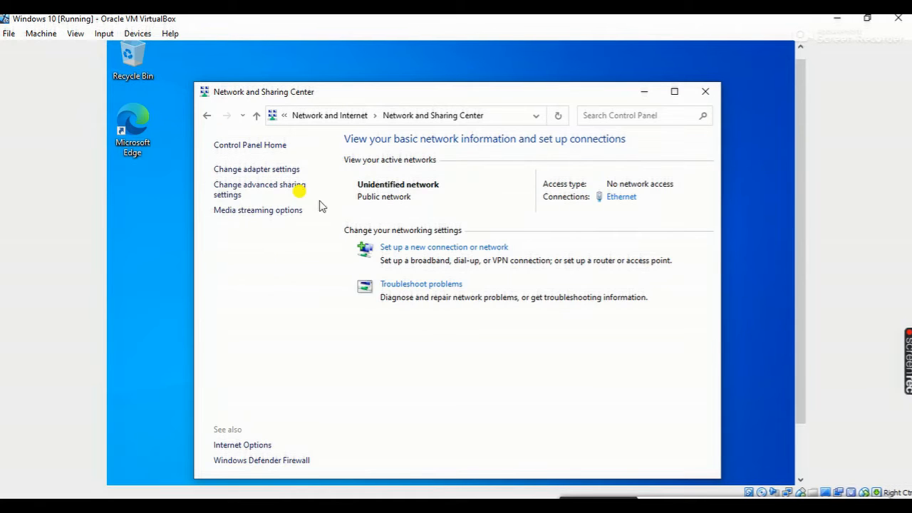
click(246, 171)
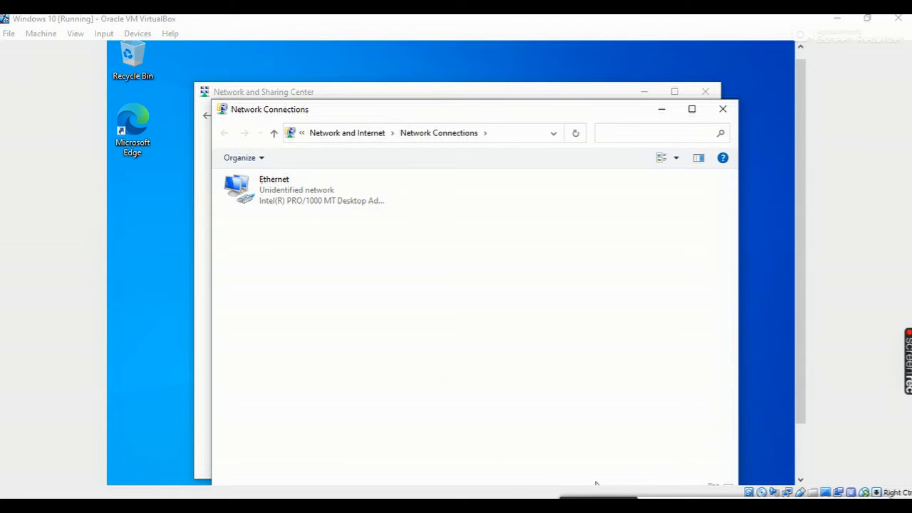
Open the Internet Protocol Version 4 (TCP/IPv4) properties of the Ethernet adapter
click(298, 199)
right_click(292, 194)
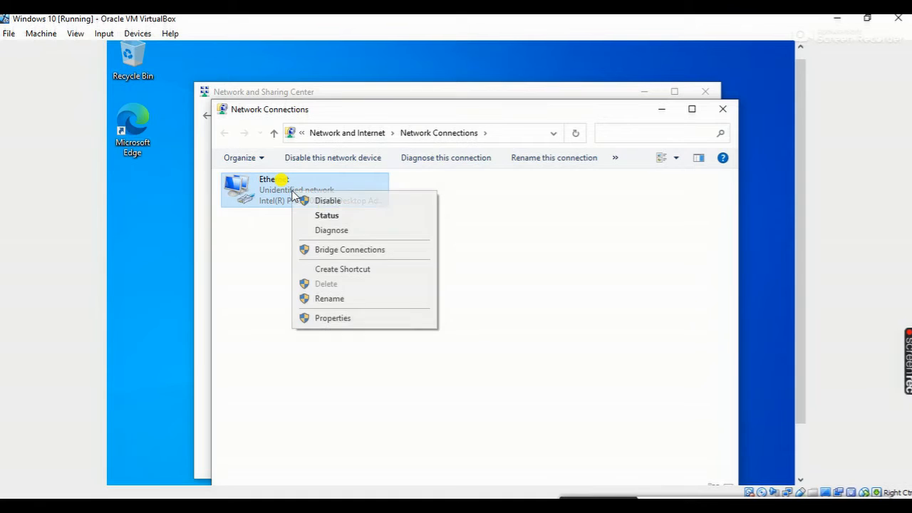
click(331, 319)
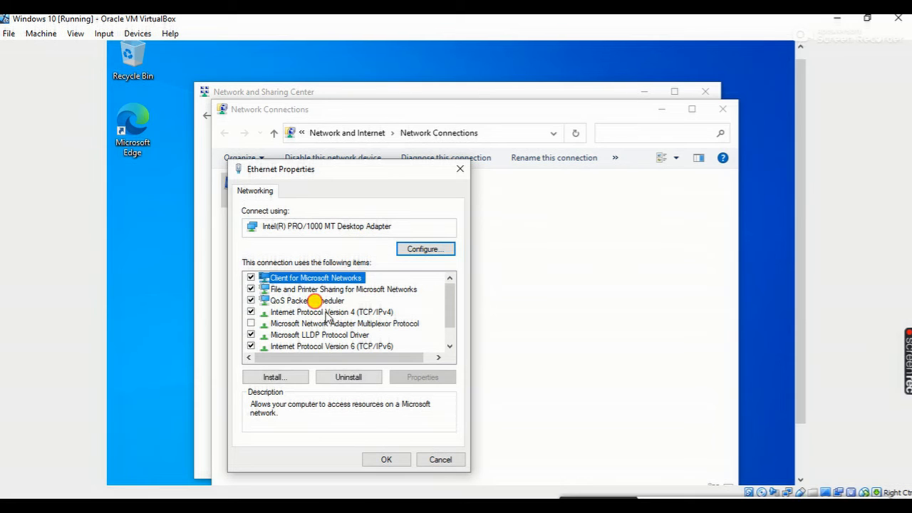
click(325, 314)
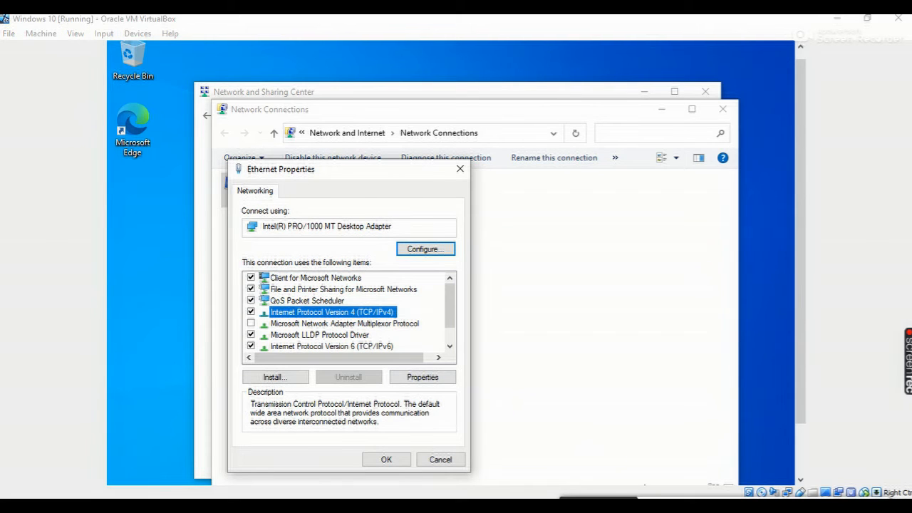
click(422, 377)
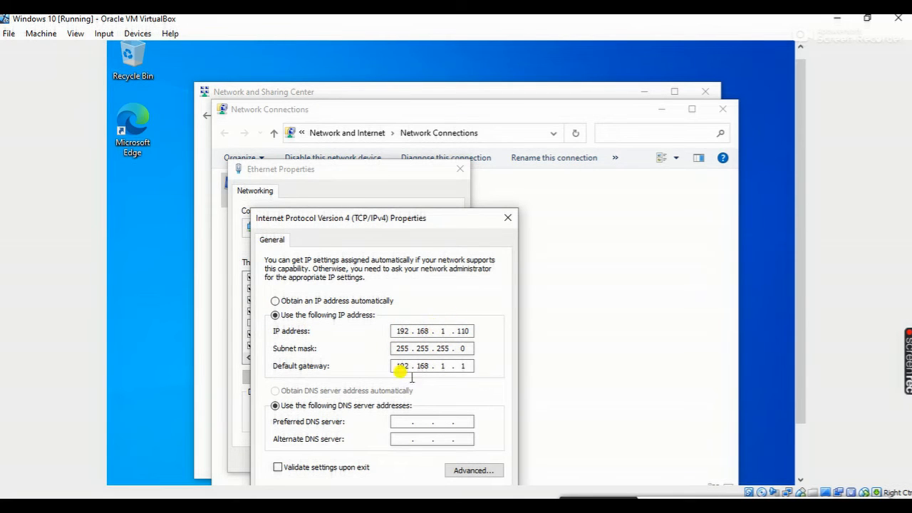
Set the preferred DNS server to 192.168.1.100 and save the Ethernet adapter's settings
click(402, 423)
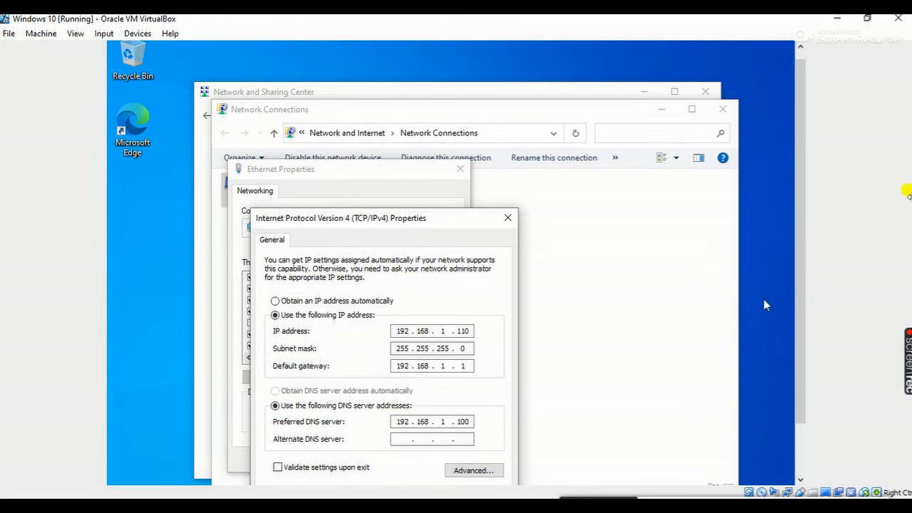
scroll(809, 314, down, 3)
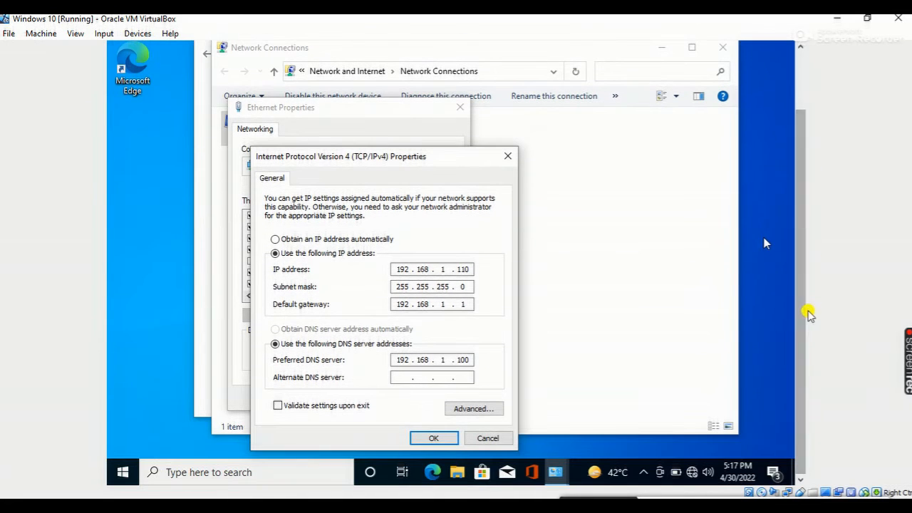
click(426, 437)
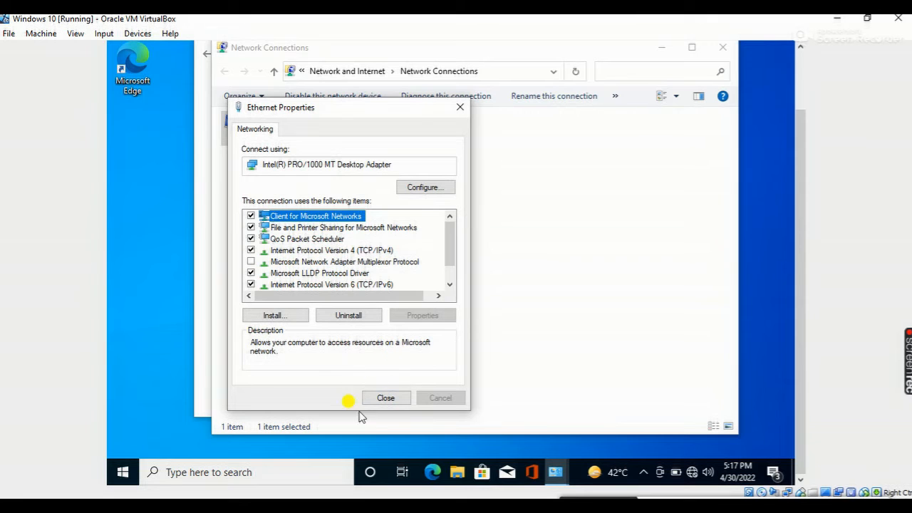
click(383, 400)
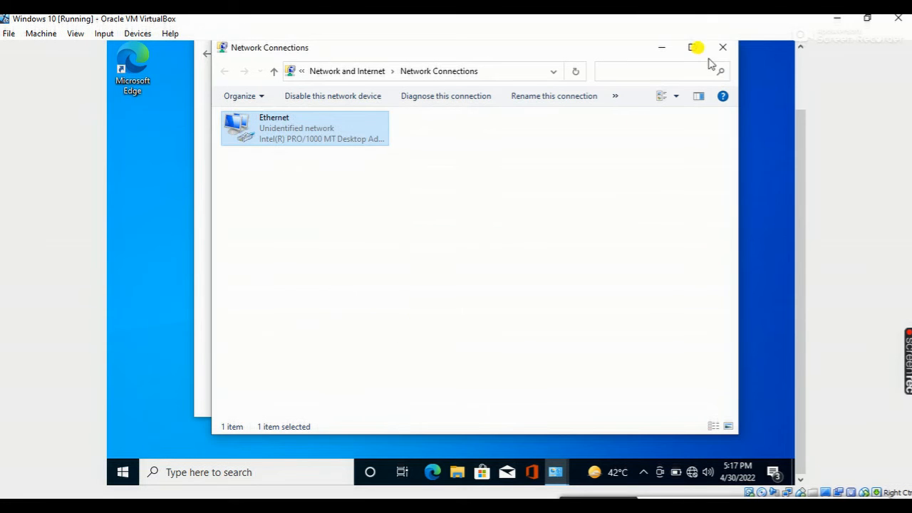
Close the Network Connections and Network and Sharing Center windows
click(722, 47)
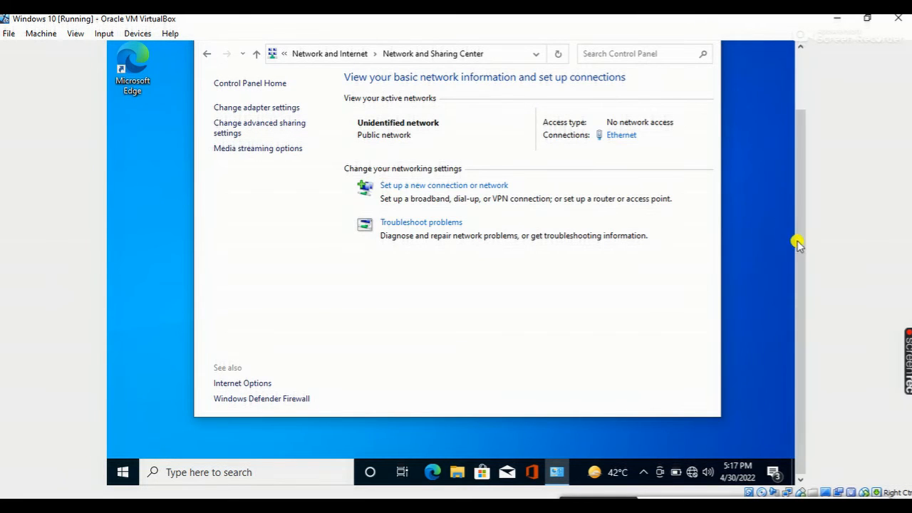
drag(799, 238, 802, 100)
click(706, 100)
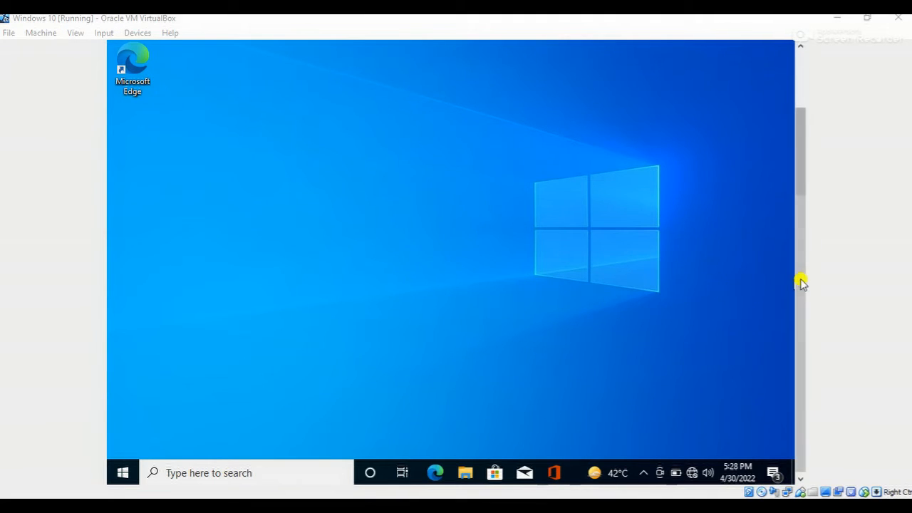
Find cmd with the Windows search and open Command Prompt
mouse_move(800, 299)
mouse_down()
mouse_move(800, 268)
mouse_move(797, 312)
mouse_up()
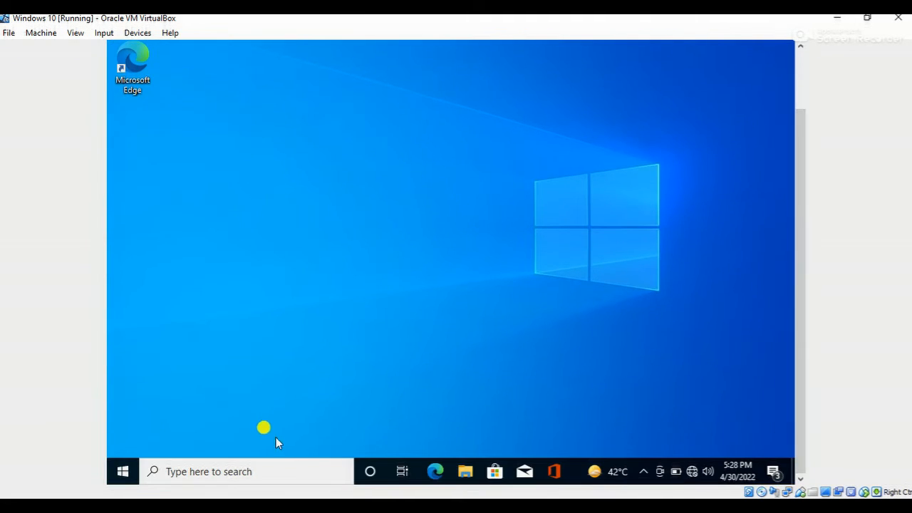
click(213, 475)
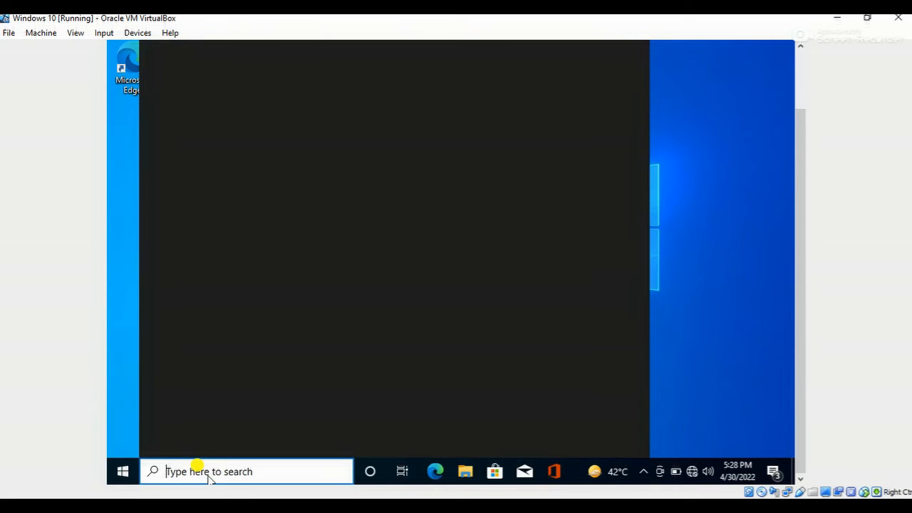
text(cmd)
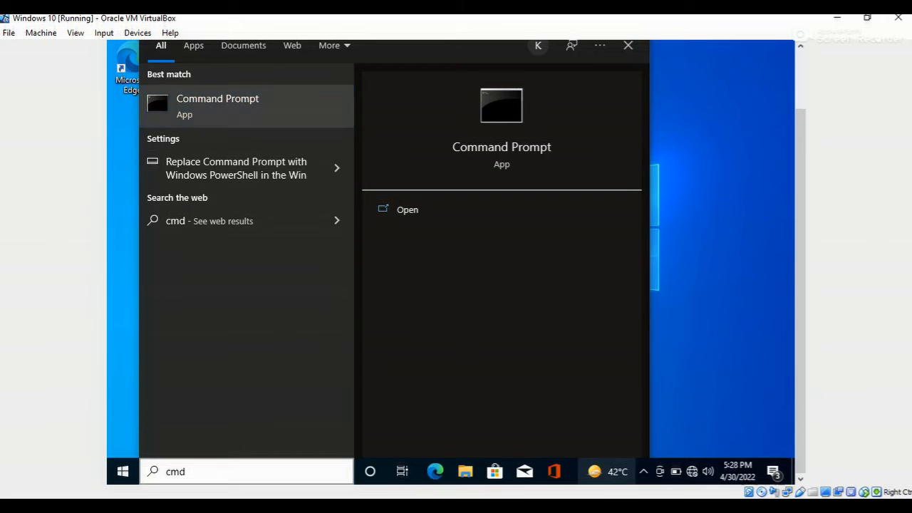
key(Return)
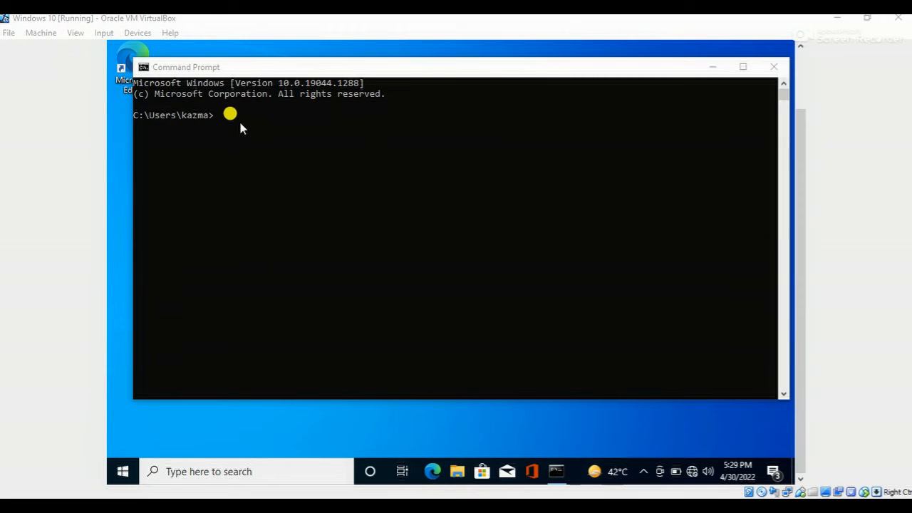
Show the network configuration with ipconfig, and ping the server at 192.168.1.100
click(222, 116)
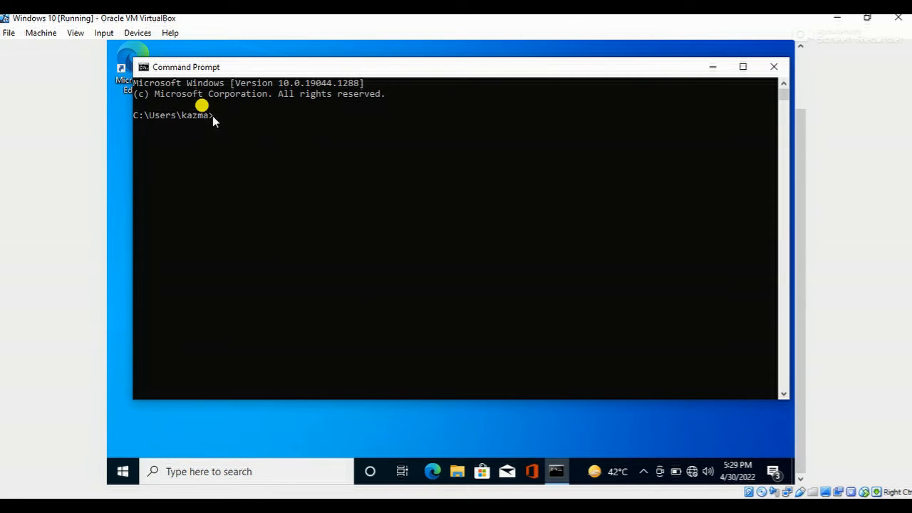
text(ipconfig)
key(Return)
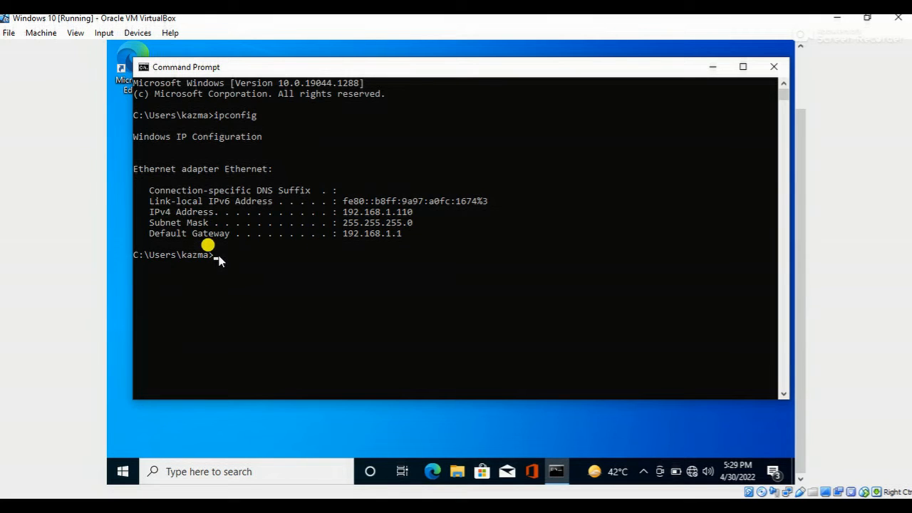
text(p)
text(ing 192.168.1.100)
key(Return)
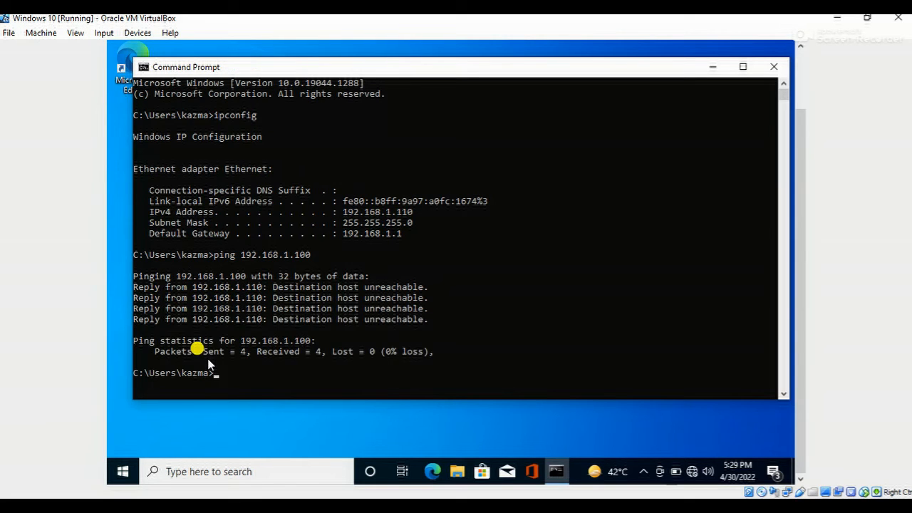
Look up the DNS record with nslookup server.practice.com, and close Command Prompt
click(221, 375)
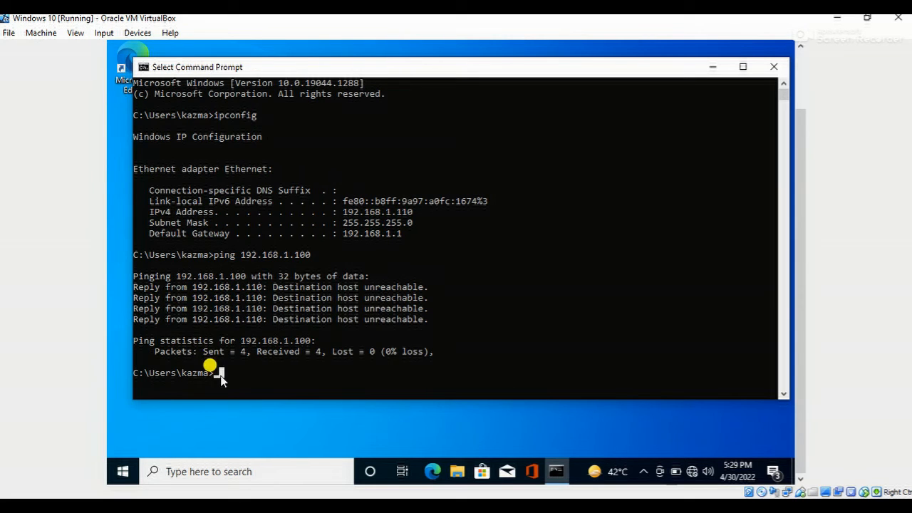
text(nslookup server.practice.com)
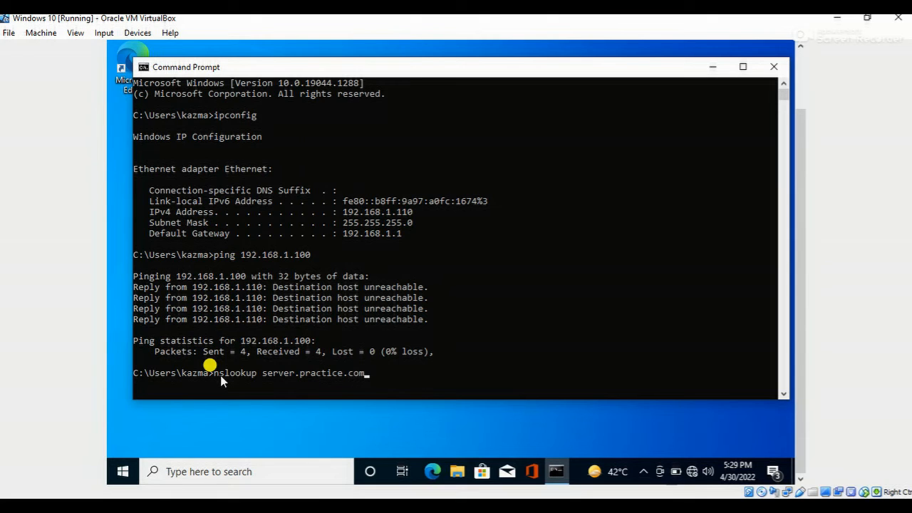
key(Return)
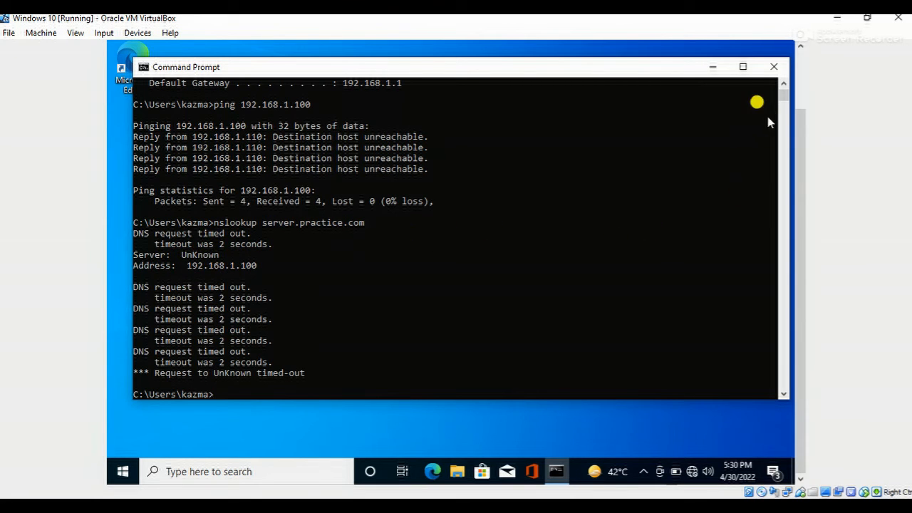
click(772, 68)
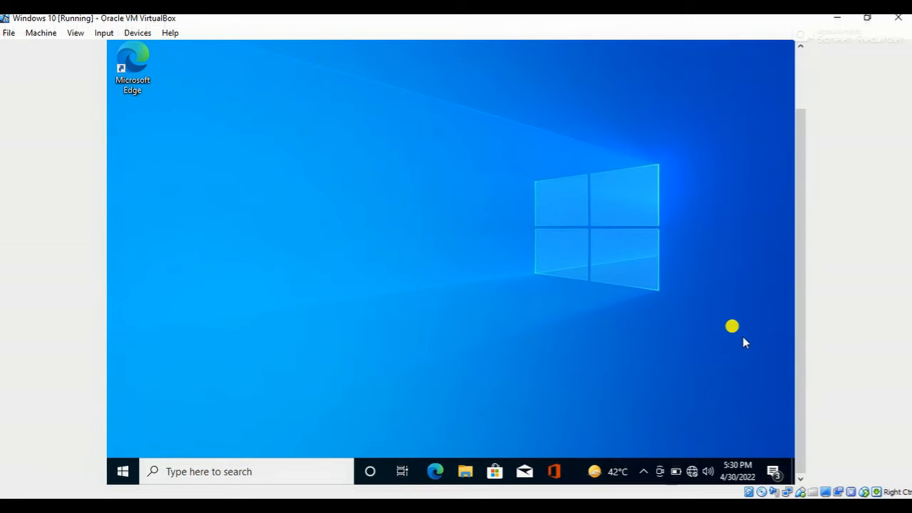
Search Windows for the Settings app and open it
mouse_move(611, 483)
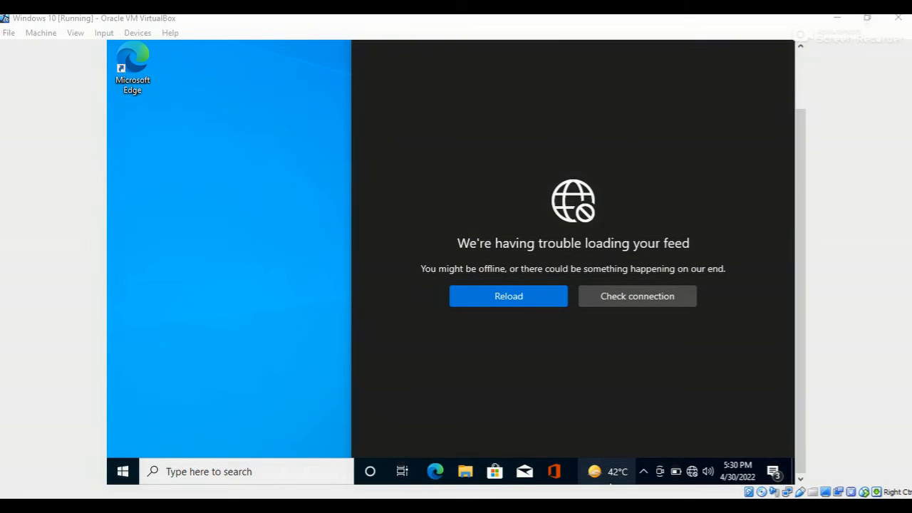
click(173, 469)
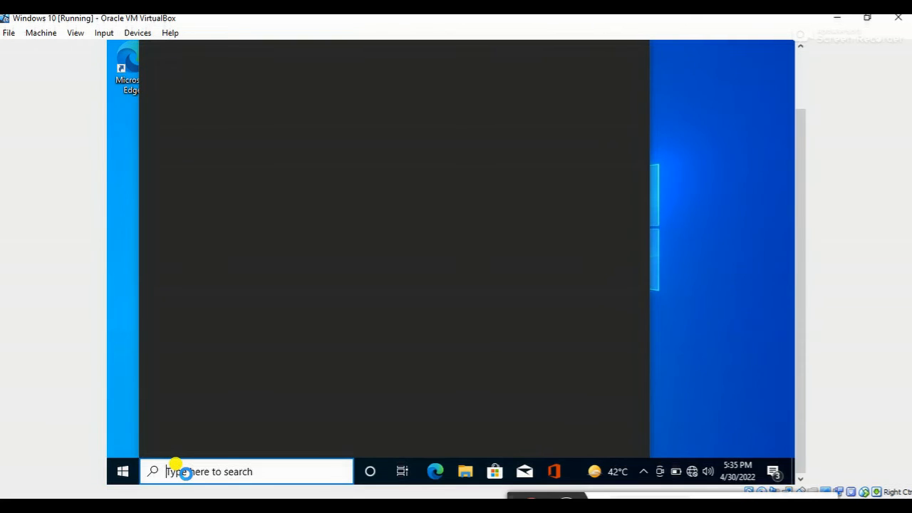
text(set)
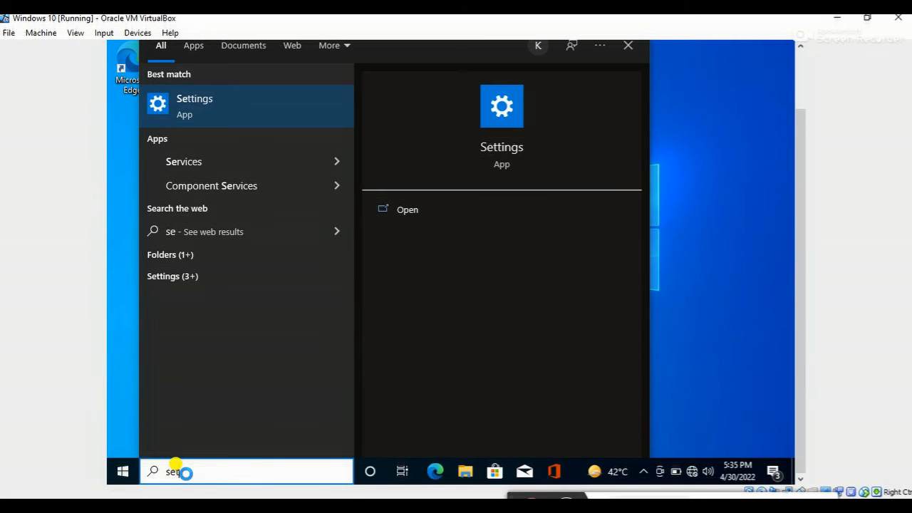
text(t)
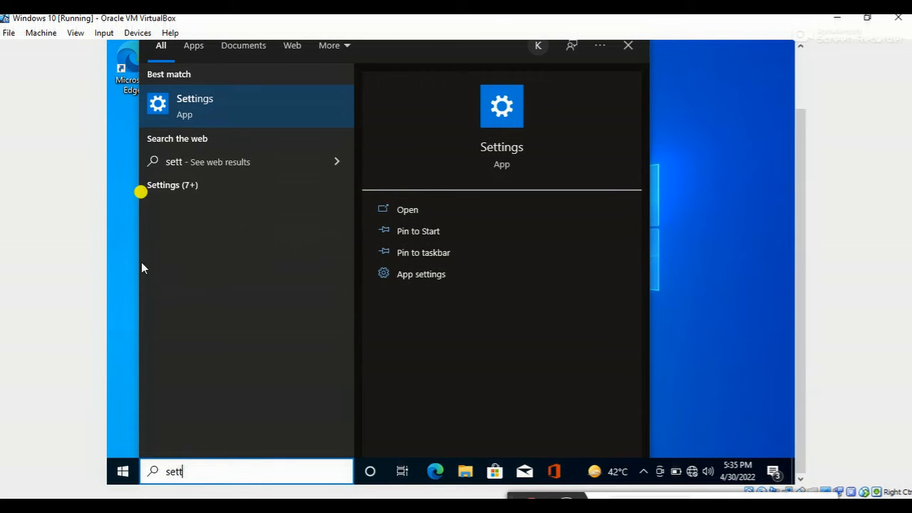
click(187, 107)
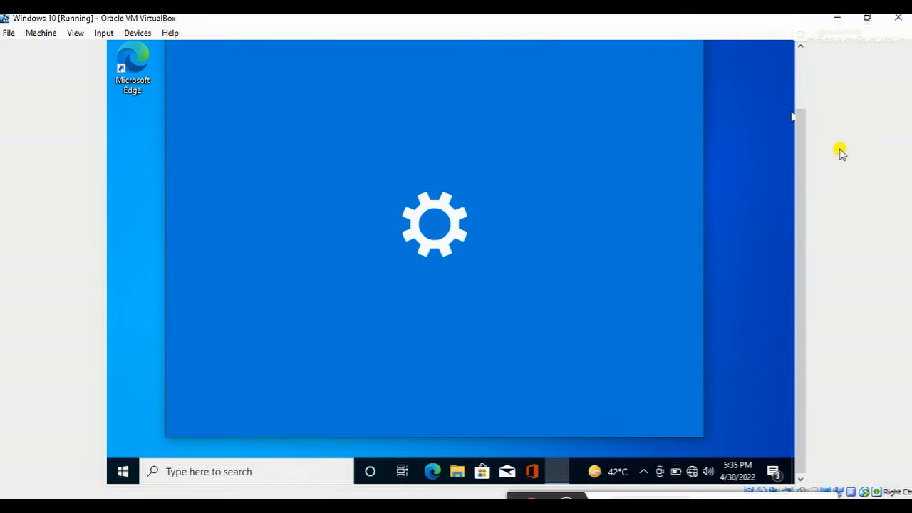
Open the About page of the System settings
mouse_move(805, 179)
mouse_down()
mouse_move(804, 151)
mouse_move(801, 168)
mouse_up()
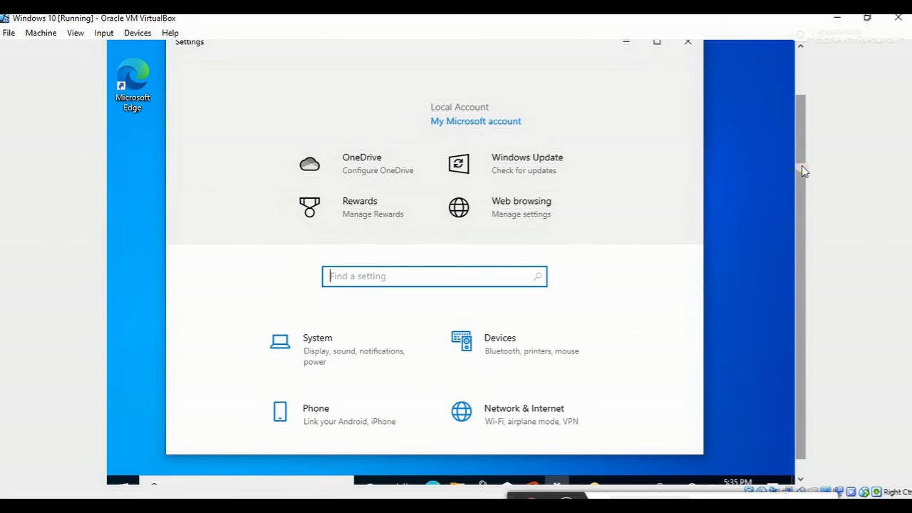
click(325, 365)
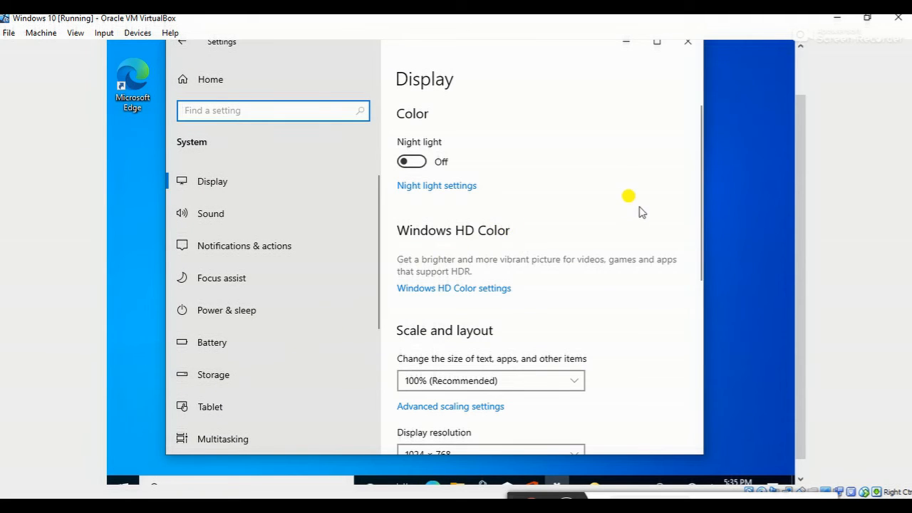
drag(699, 143, 688, 345)
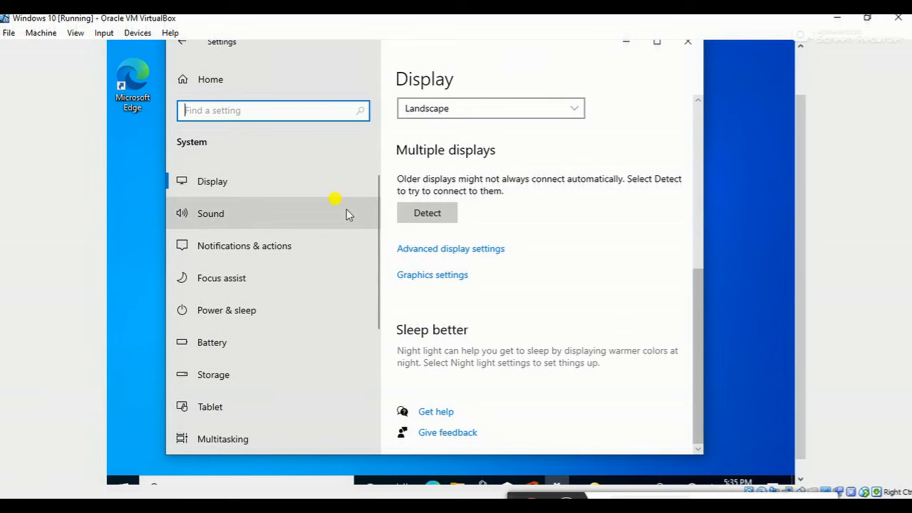
drag(375, 210, 322, 356)
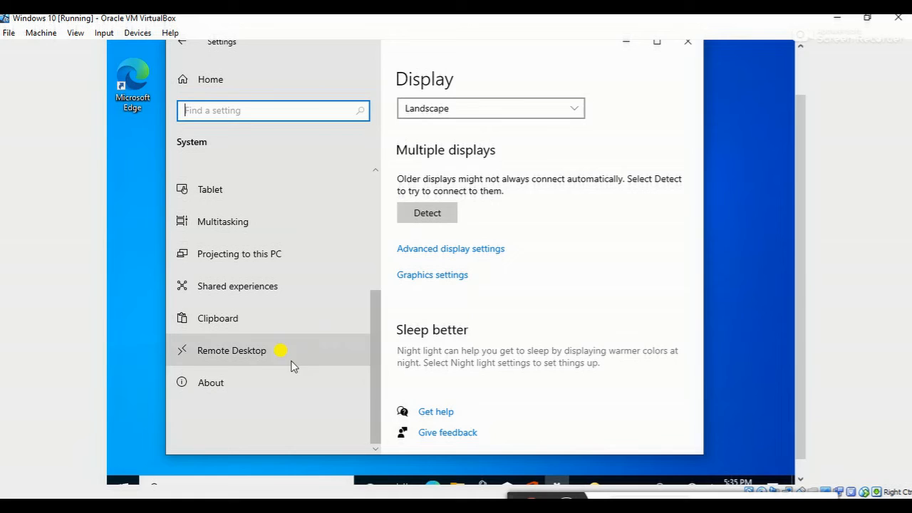
click(243, 383)
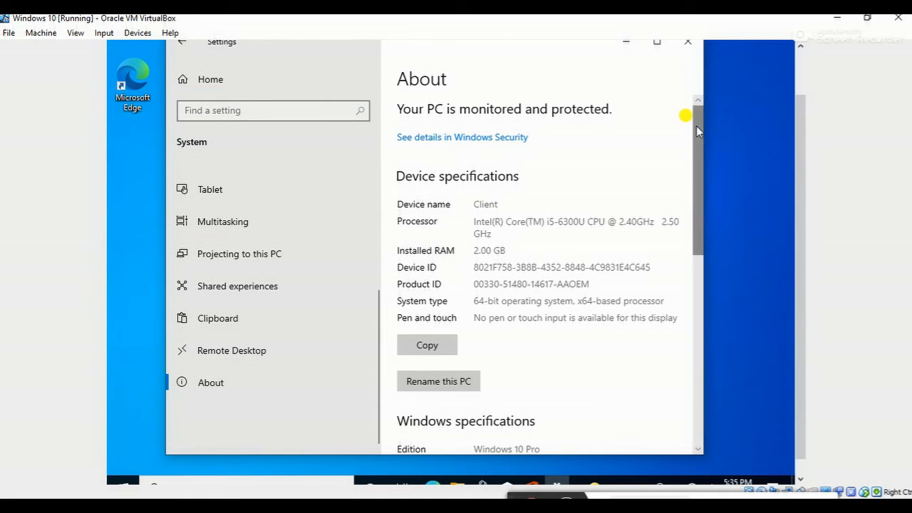
Open the Computer Name/Domain Changes dialog through the advanced Rename this PC setting
scroll(695, 200, down, 3)
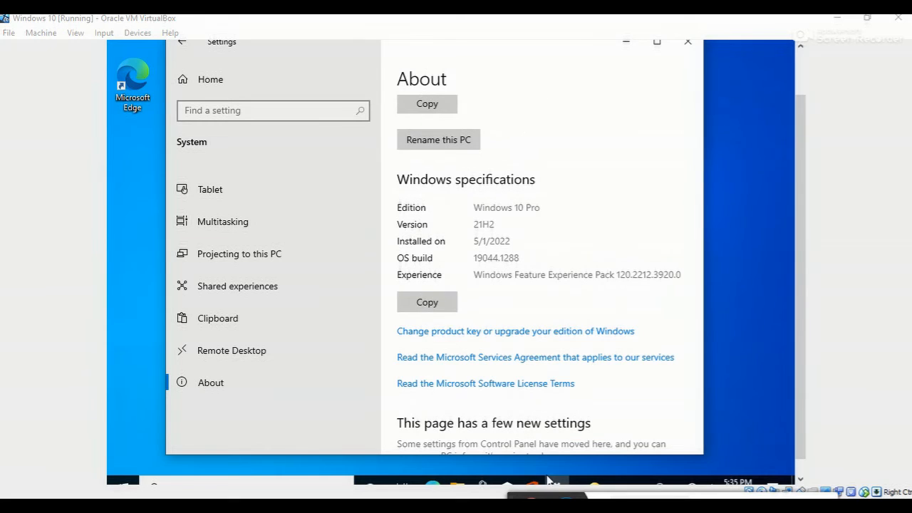
drag(703, 212, 689, 311)
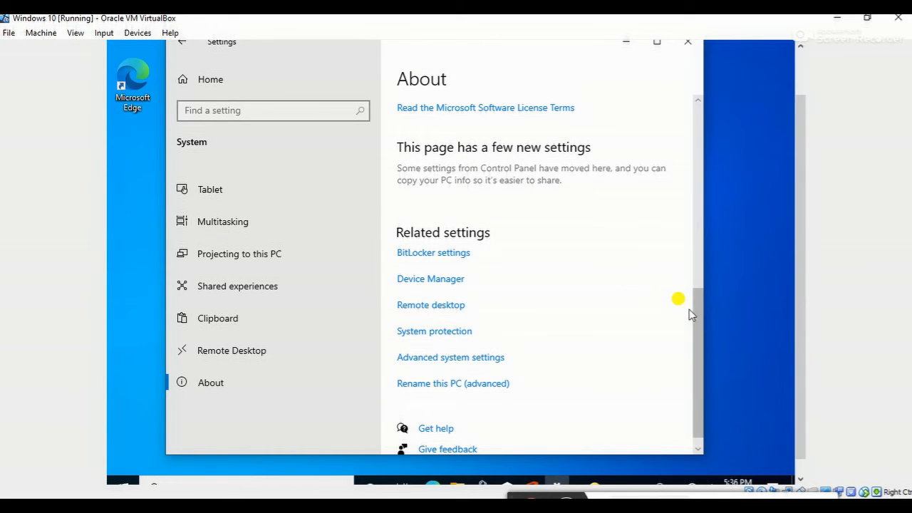
click(457, 385)
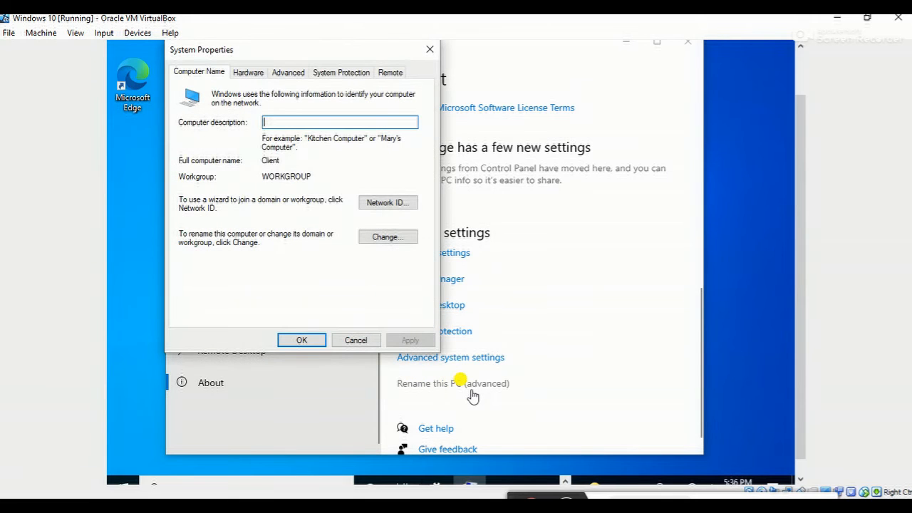
click(370, 239)
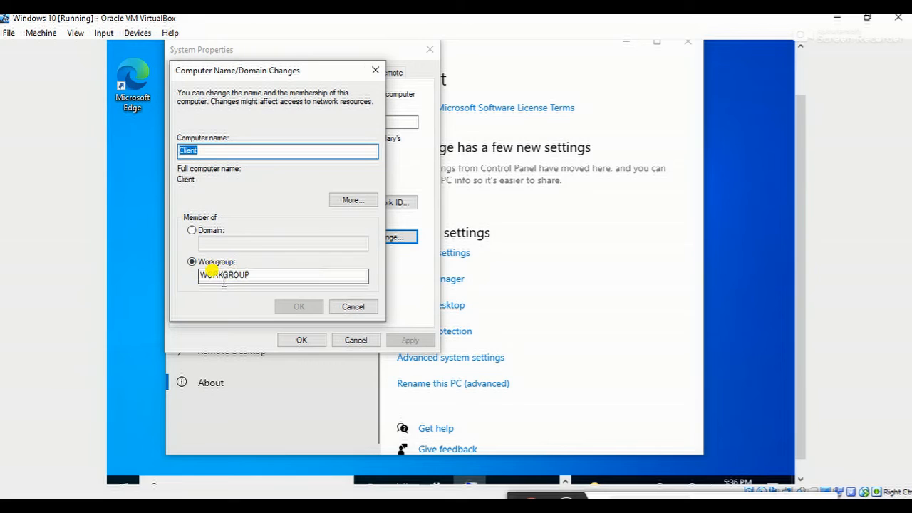
Make the computer a member of the practice.com domain, authorising the join with the domain account's user name and password
click(192, 231)
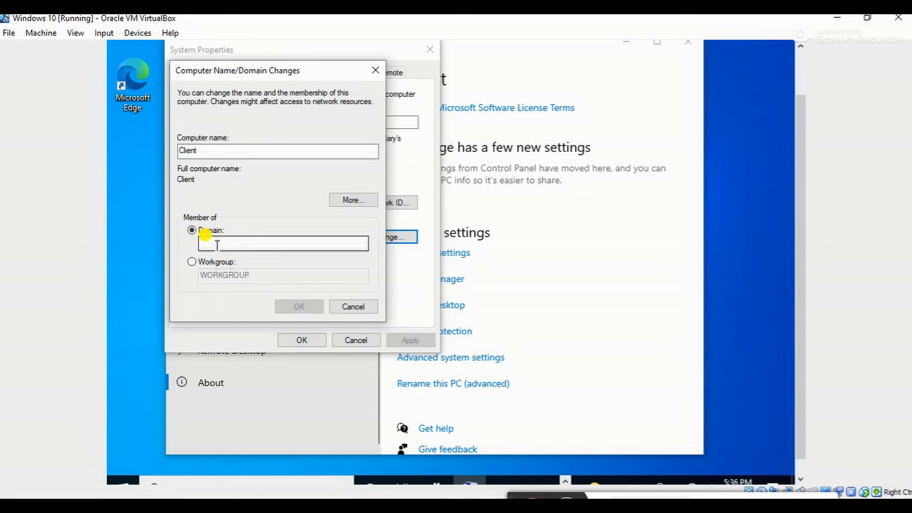
click(214, 245)
text(p)
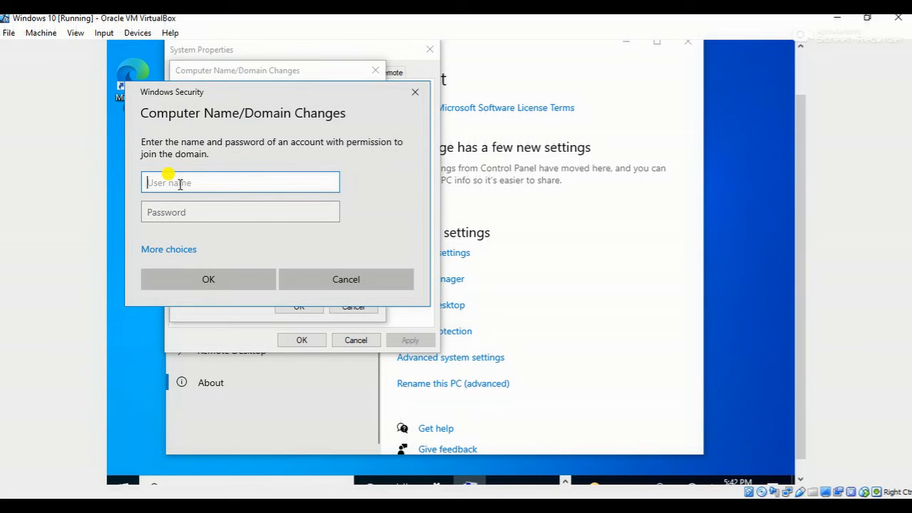
text(a)
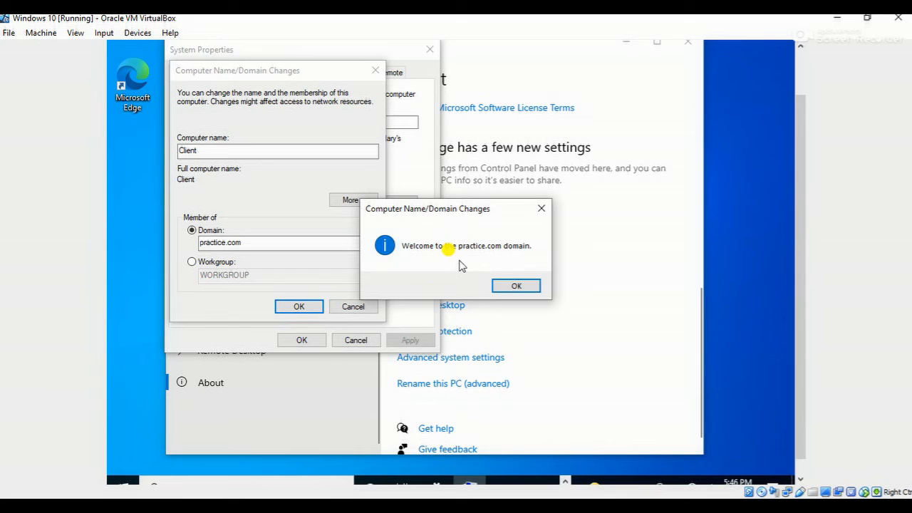
Acknowledge the domain join messages, close System Properties and restart the computer immediately
click(516, 287)
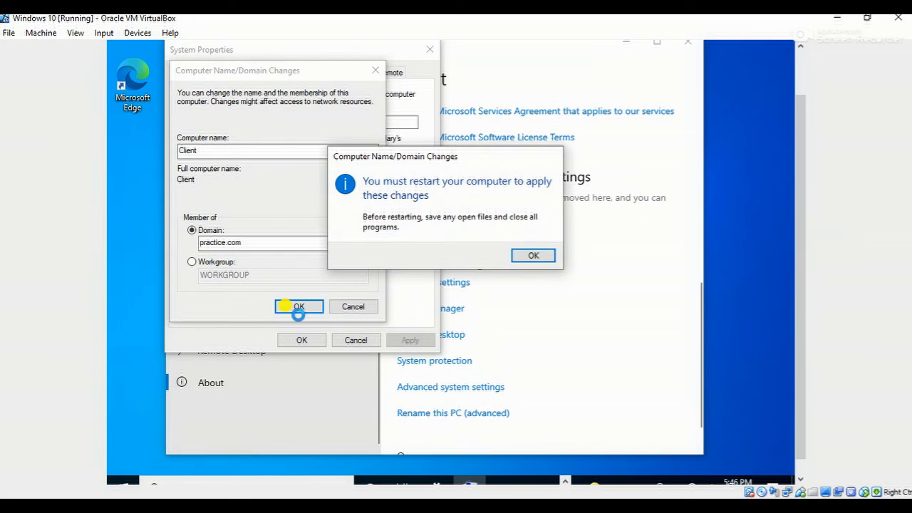
click(542, 256)
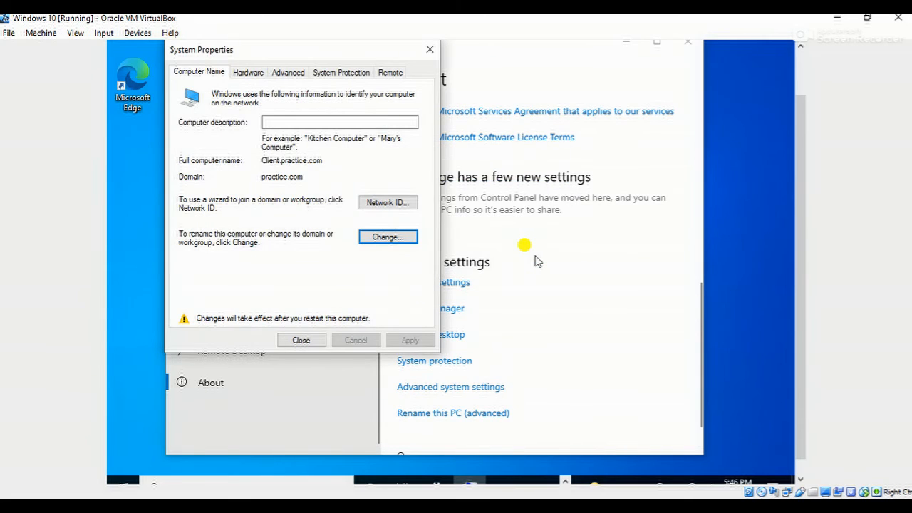
click(301, 340)
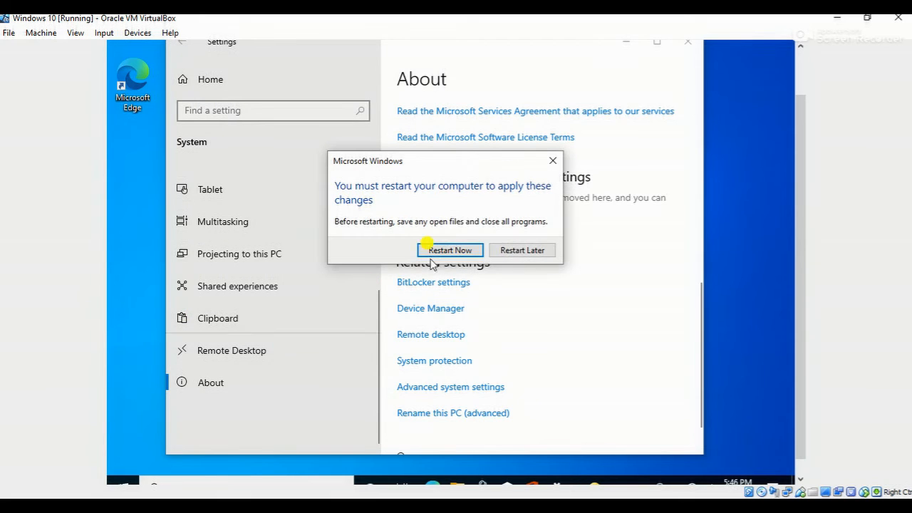
click(449, 249)
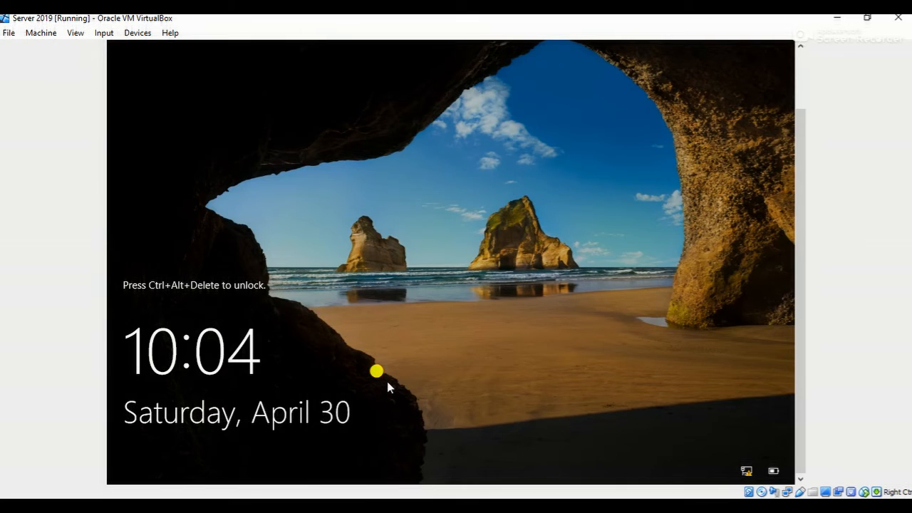
Unlock the Server 2019 virtual machine and sign in as PRACTICE\Administrator with the account password
key(ctrl+alt+Delete)
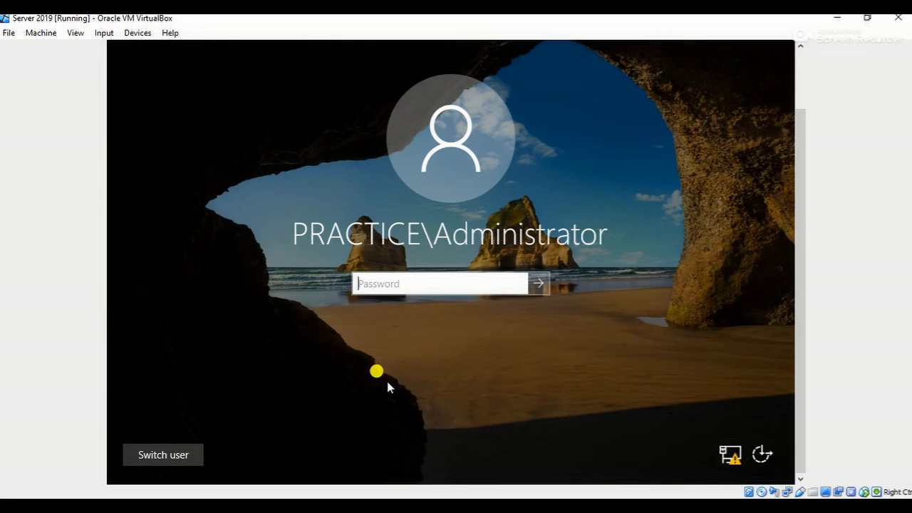
text(••••••••••)
key(Return)
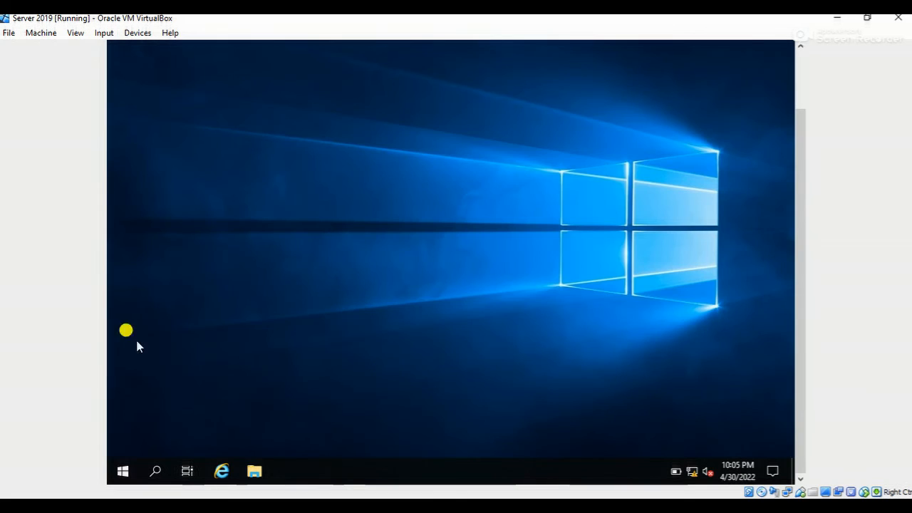
Open Server Manager on the Server 2019 virtual machine
click(119, 472)
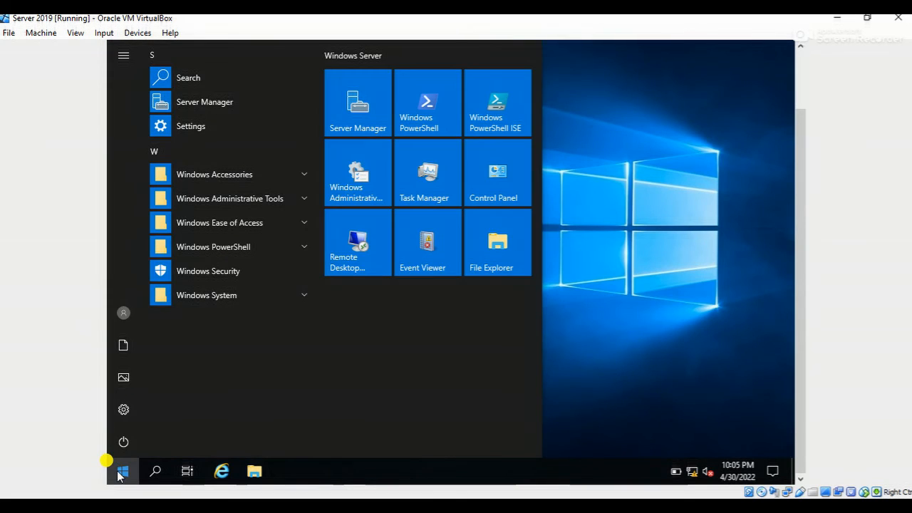
click(188, 103)
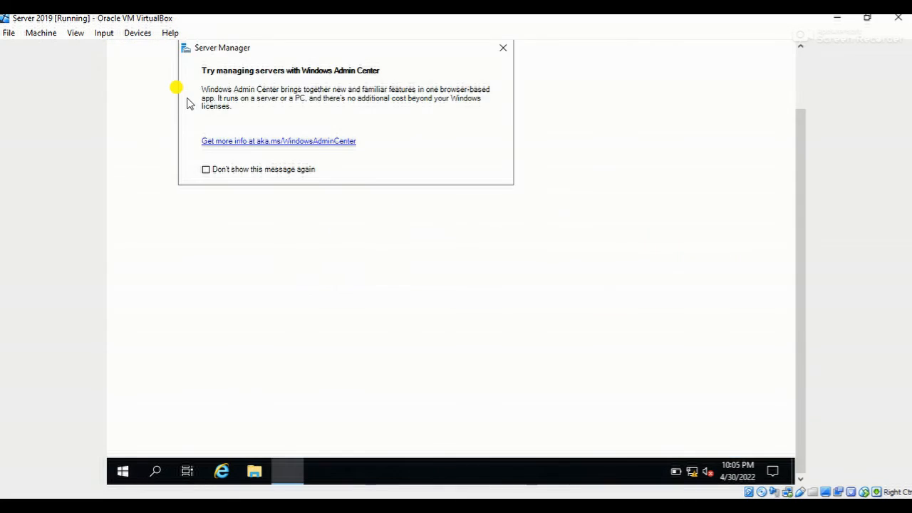
Dismiss the Windows Admin Center message and open Active Directory Users and Computers from Server Manager
click(504, 48)
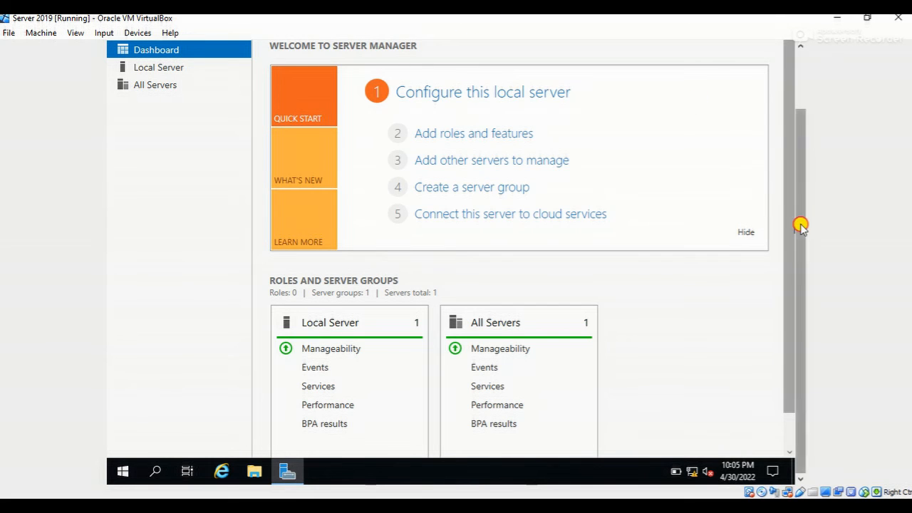
drag(800, 224, 792, 102)
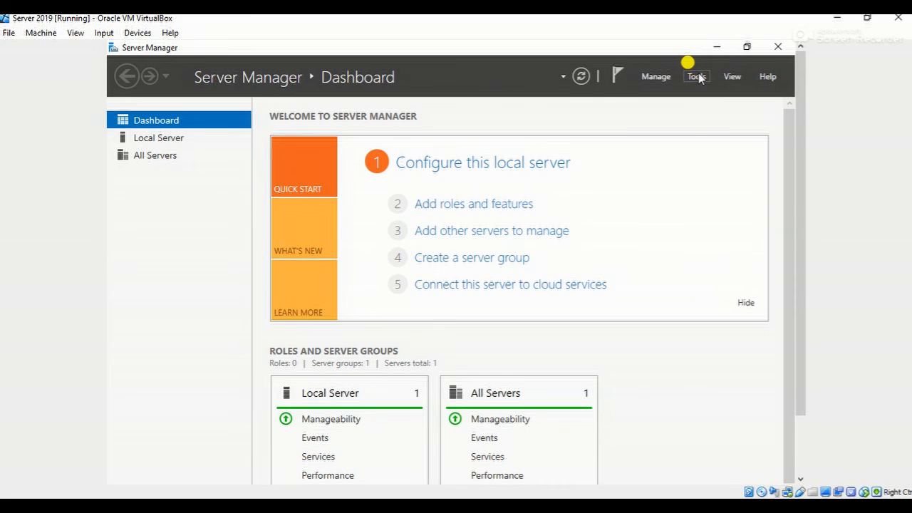
click(697, 77)
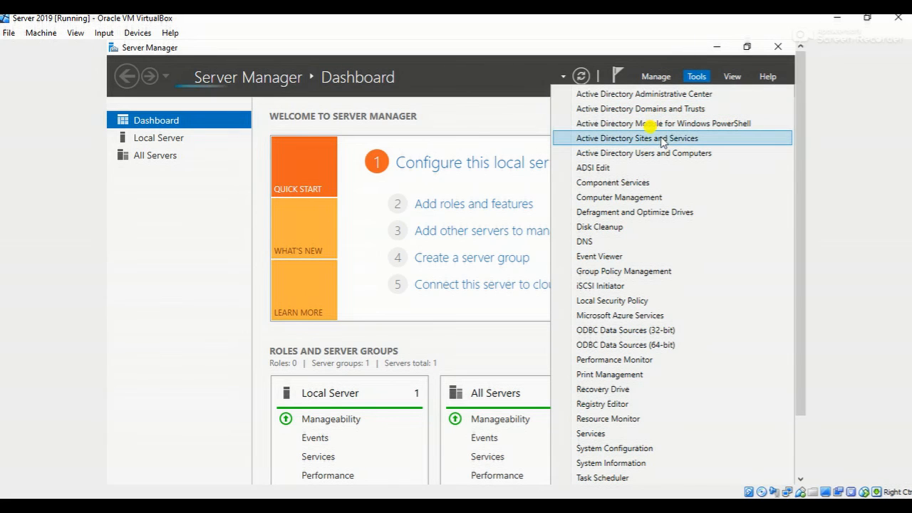
click(628, 154)
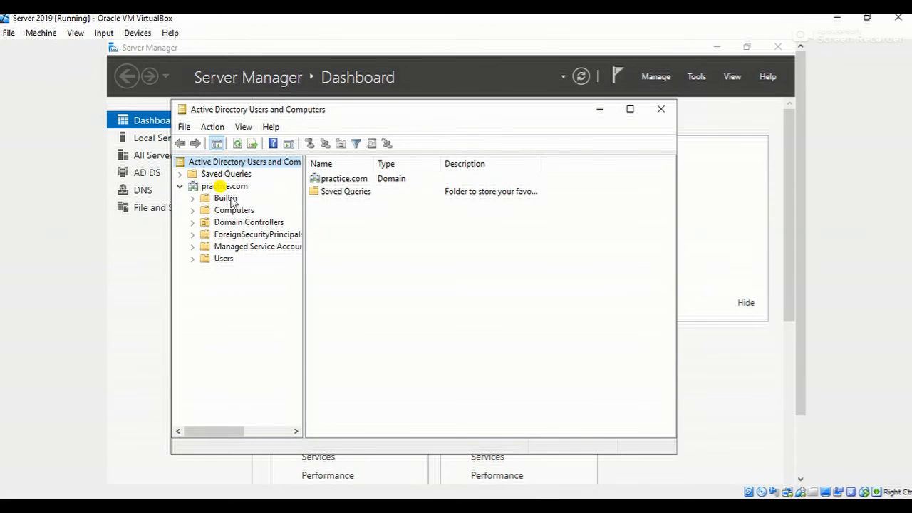
Examine the Computers container of the practice.com domain, and close the console and Server Manager
click(221, 212)
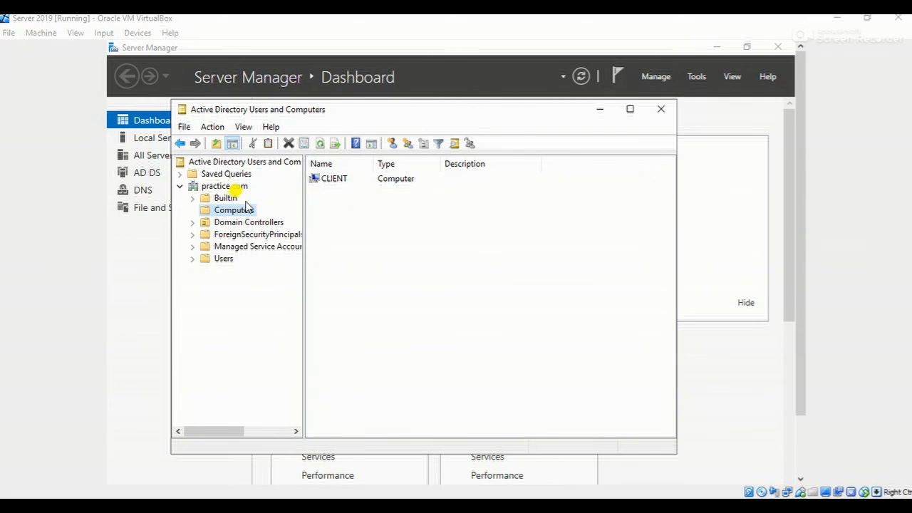
click(661, 108)
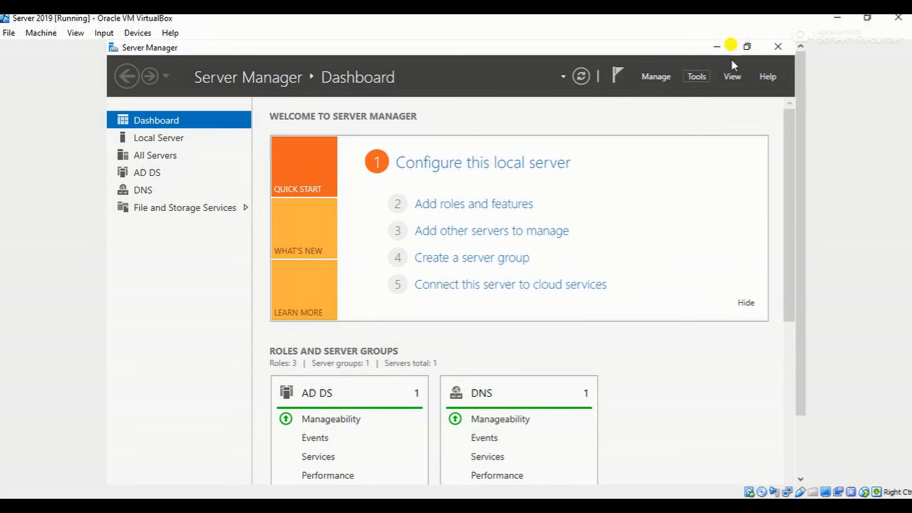
click(778, 47)
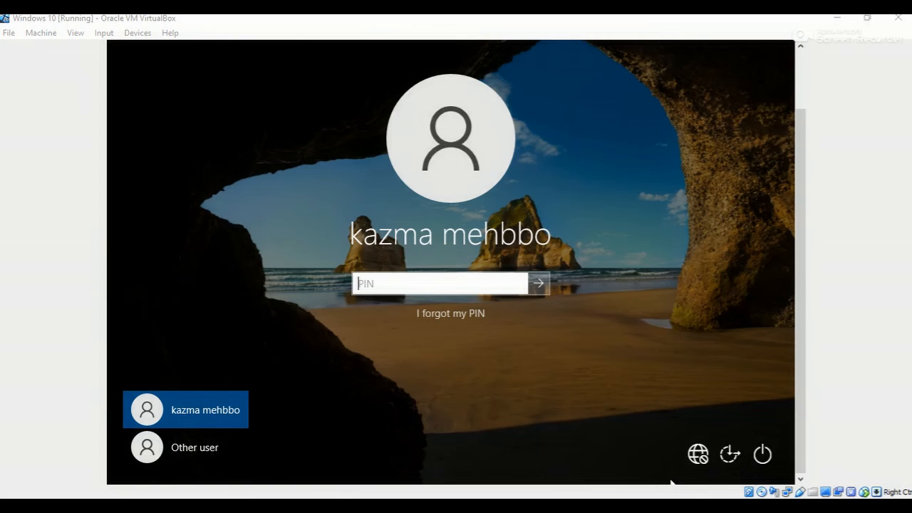
Sign in to the Windows 10 virtual machine as another user, practice\administrator, with the account password
click(196, 454)
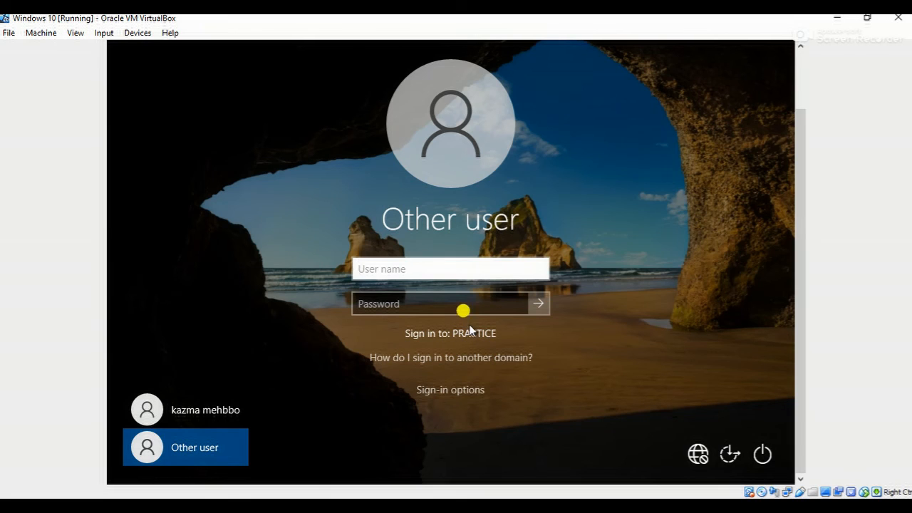
click(402, 271)
text(pra)
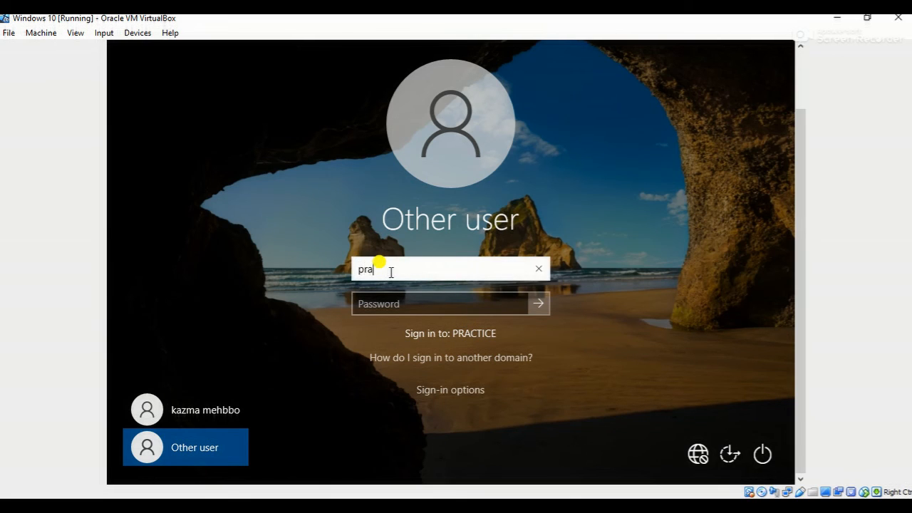
click(187, 454)
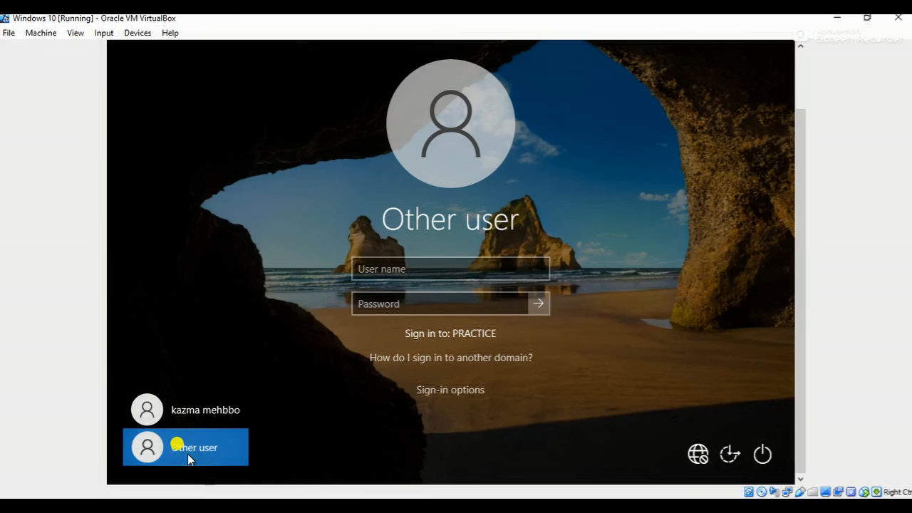
click(368, 268)
text(practice)
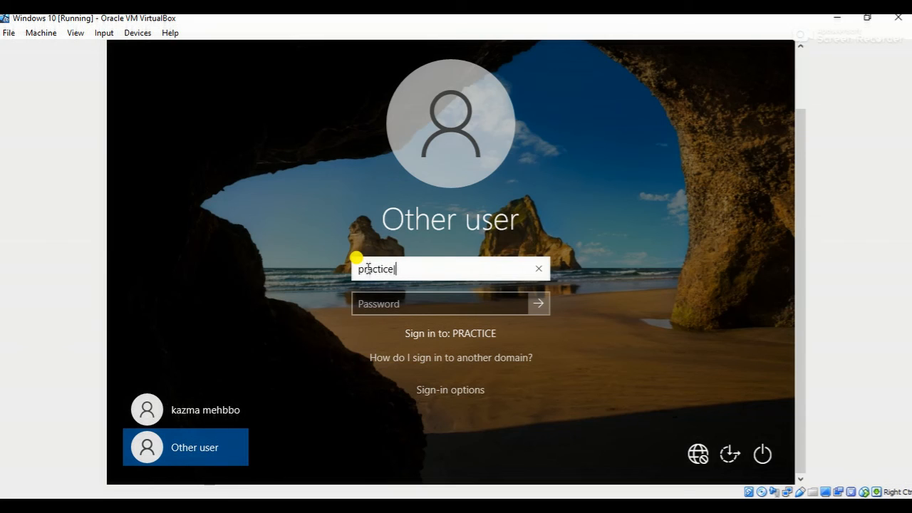
text(\administrator)
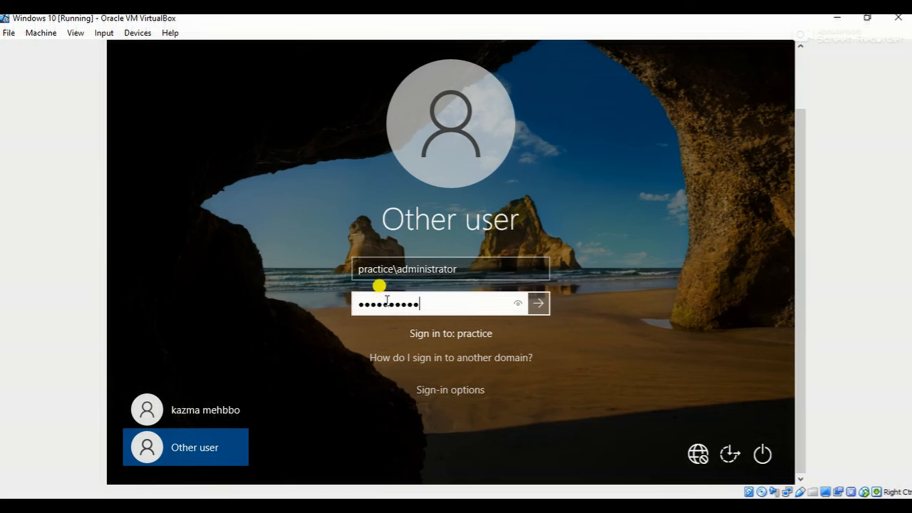
click(532, 308)
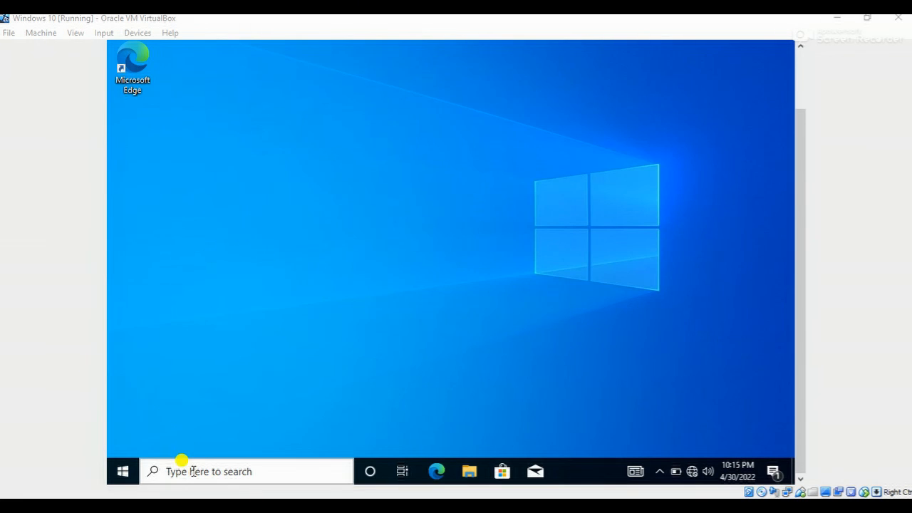
Check the full device name in the Windows 10 machine's About settings, and close Settings and File Explorer
click(191, 467)
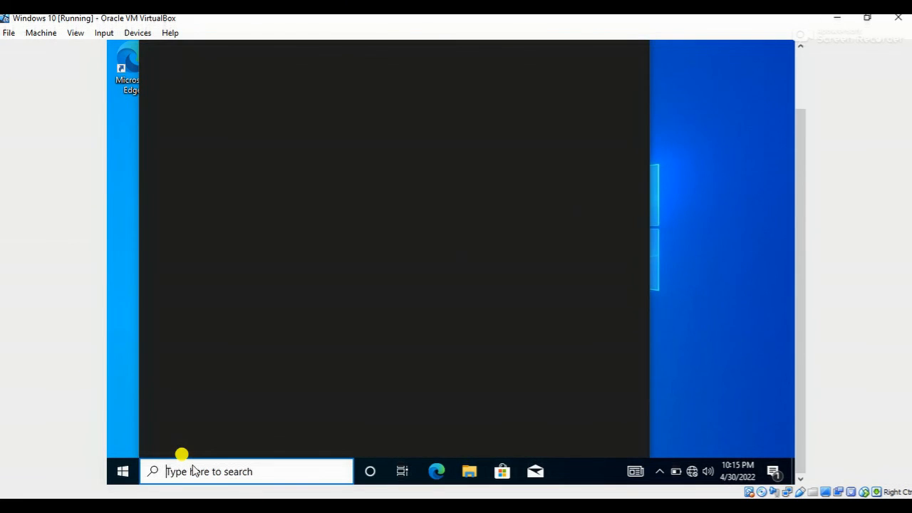
click(771, 241)
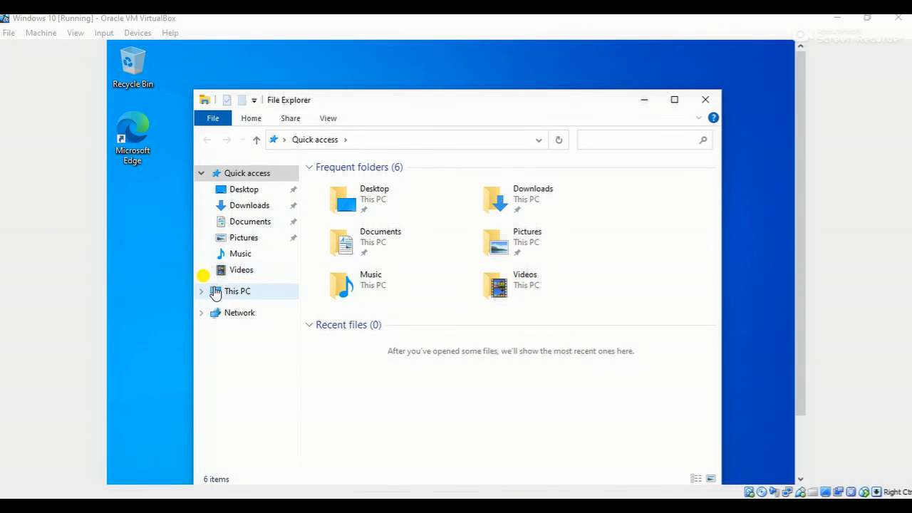
click(216, 293)
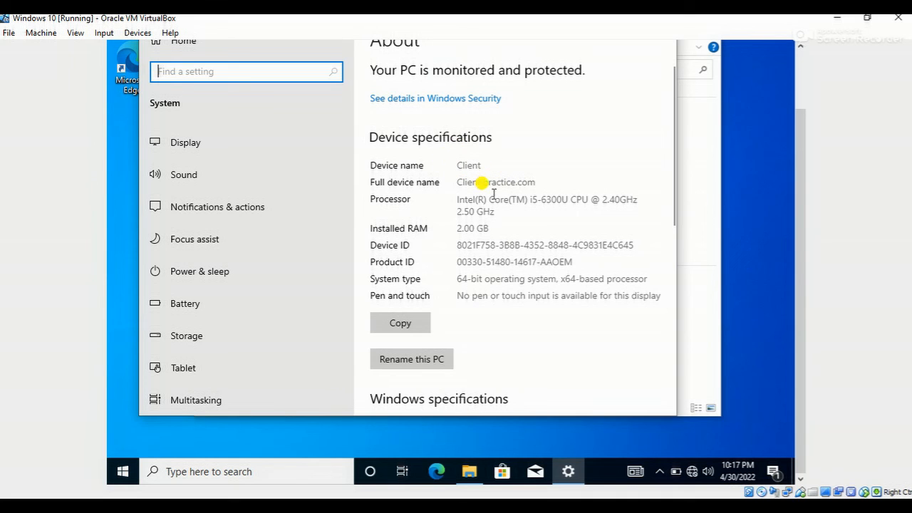
scroll(801, 148, up, 2)
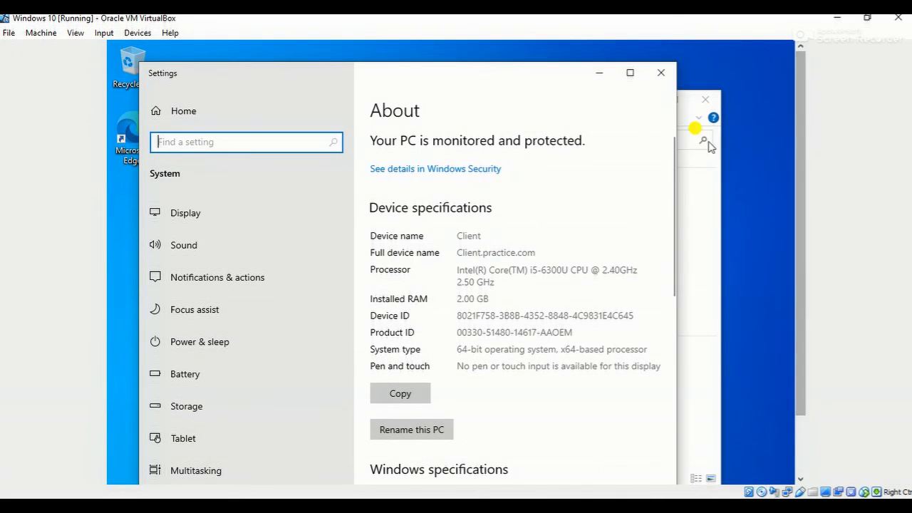
click(660, 71)
click(705, 98)
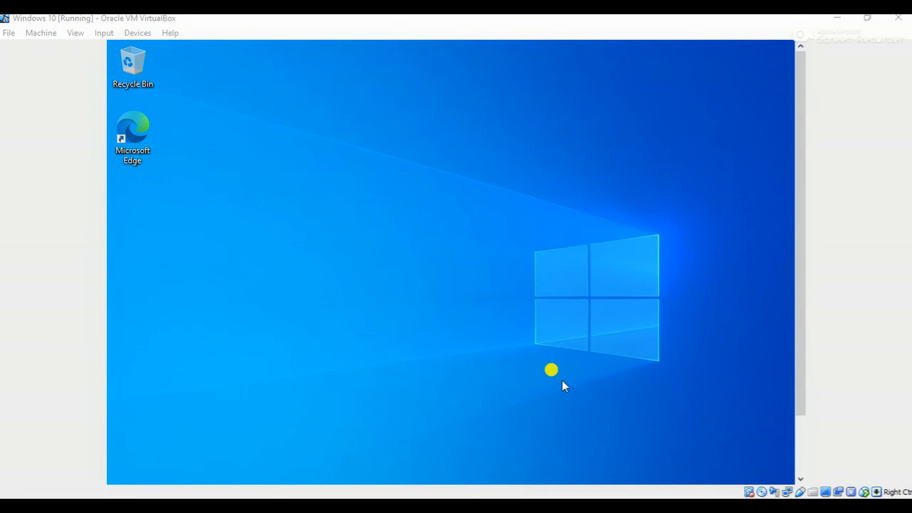